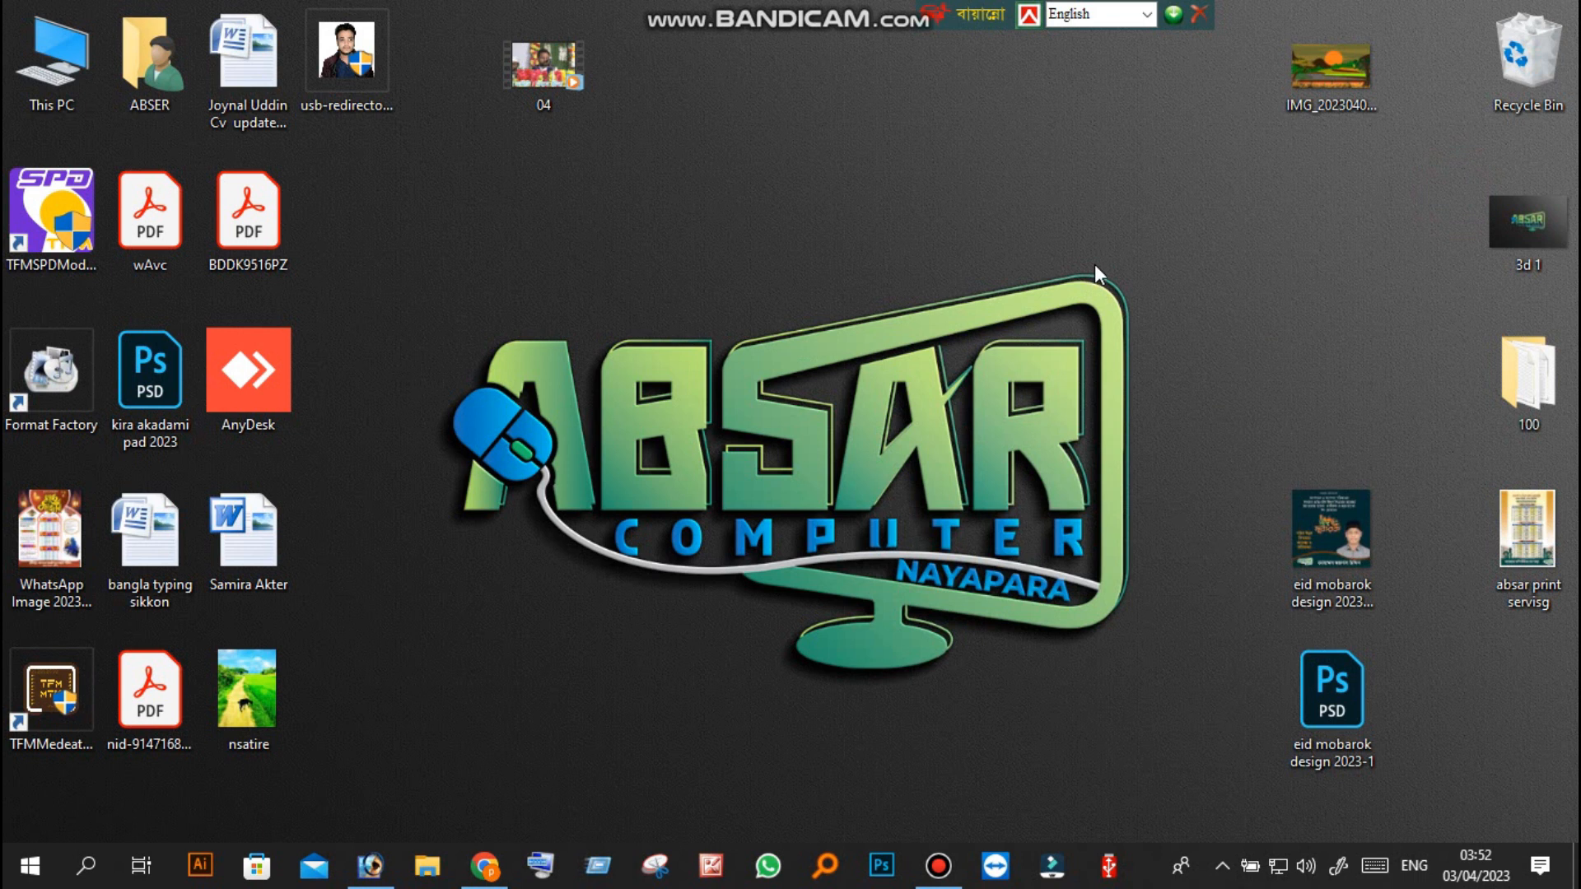
right_click(1189, 239)
click(1221, 307)
right_click(1153, 207)
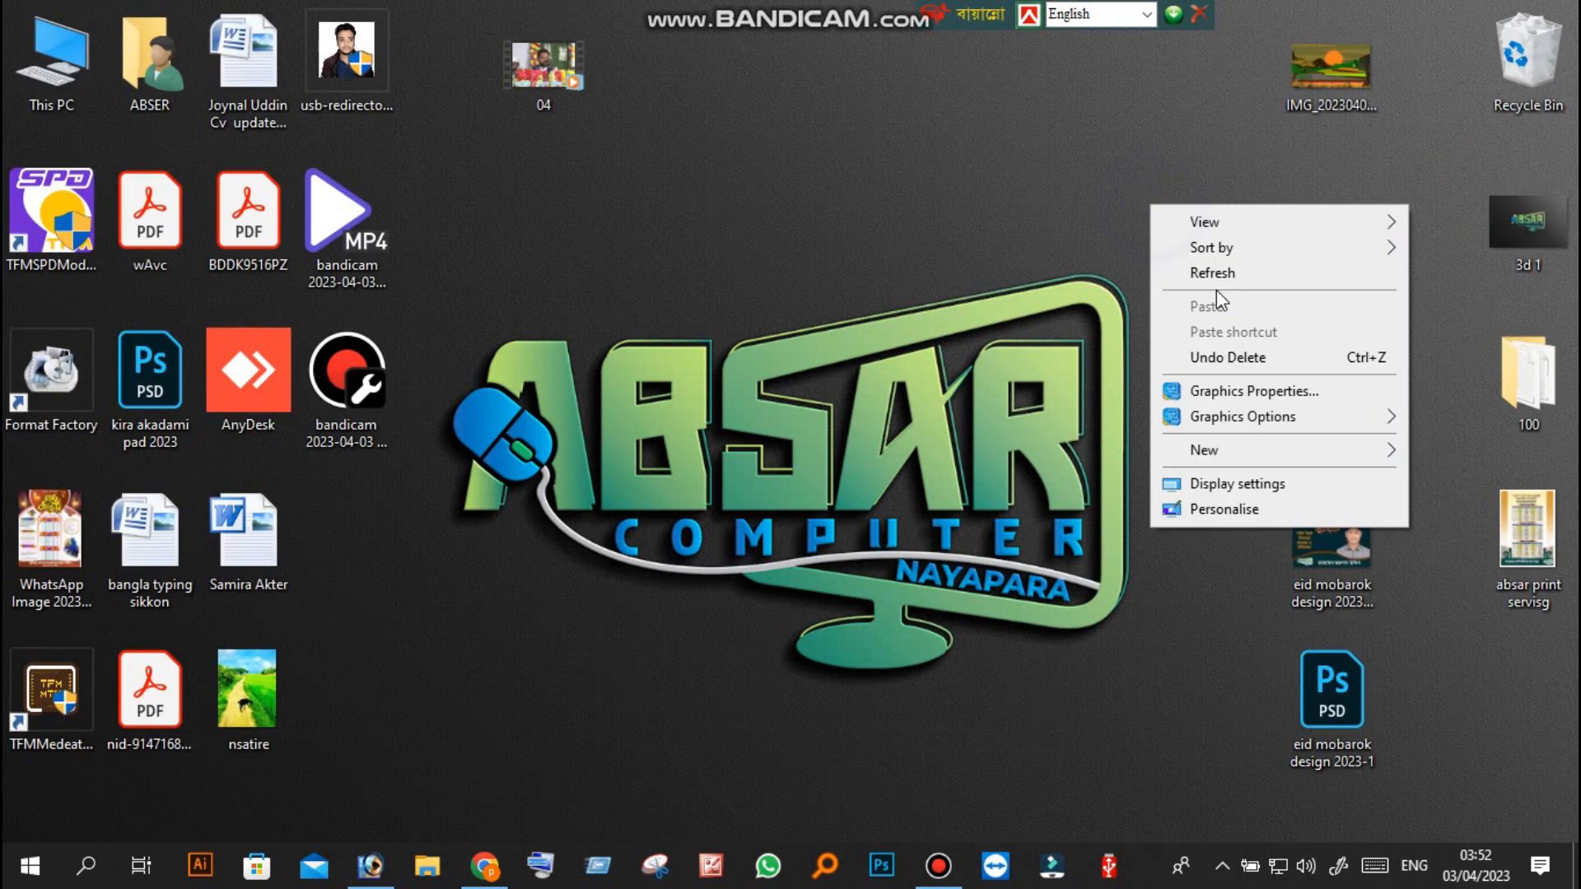
click(1214, 274)
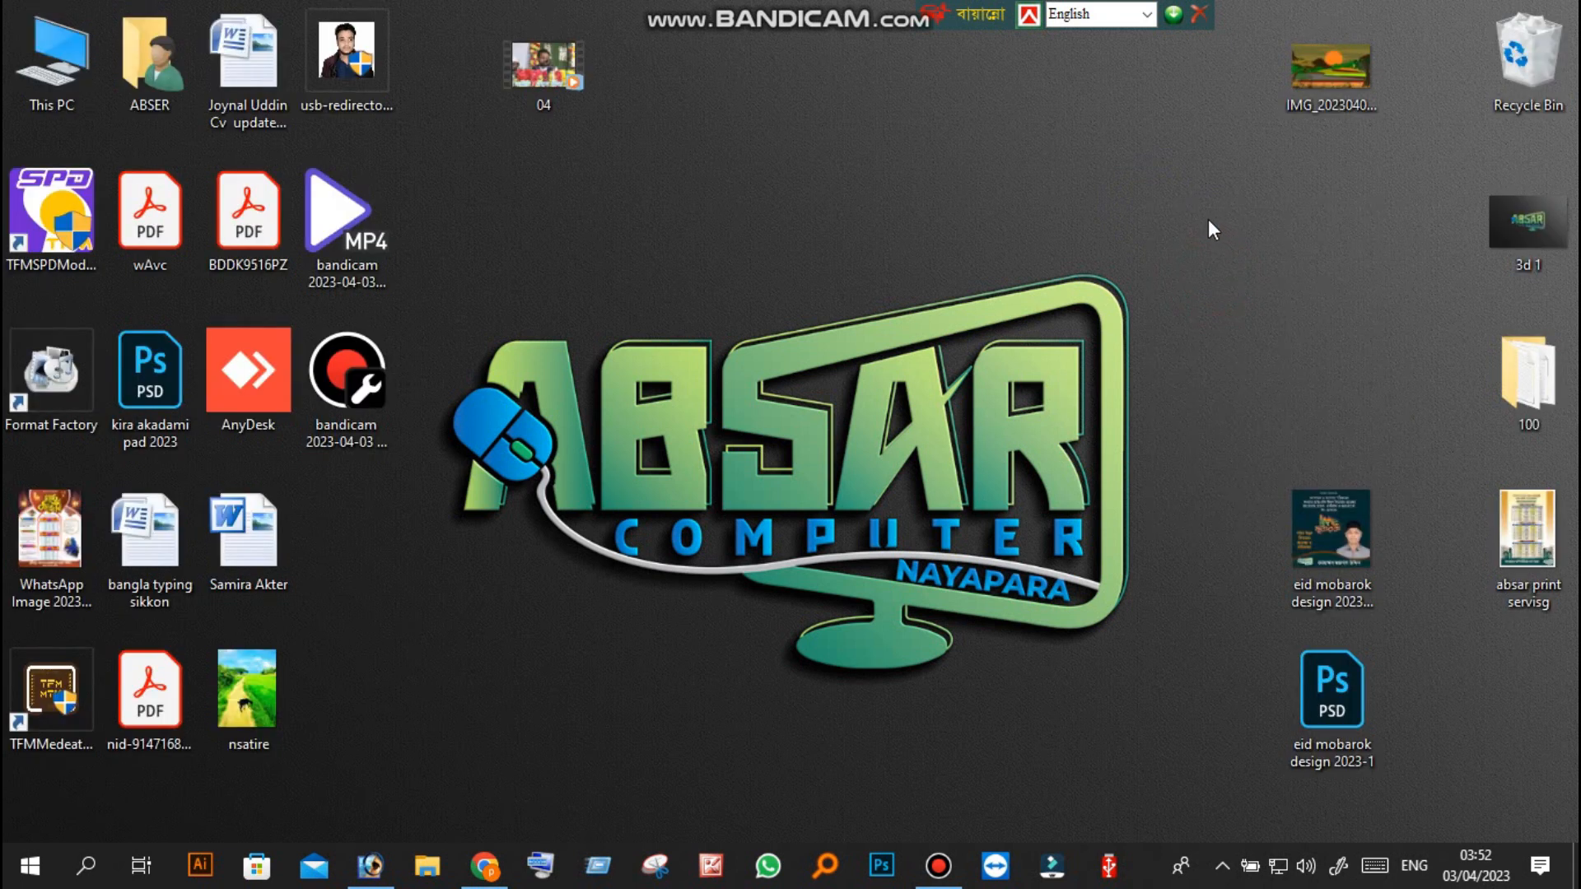
right_click(1204, 216)
click(1231, 280)
right_click(1179, 192)
click(1240, 264)
right_click(1185, 191)
click(1229, 257)
right_click(1142, 257)
click(1221, 319)
Open the eid mobarok design 2023-1 copy.jpg image in Photoshop, view the finished poster, and close it.
drag(1327, 532, 370, 863)
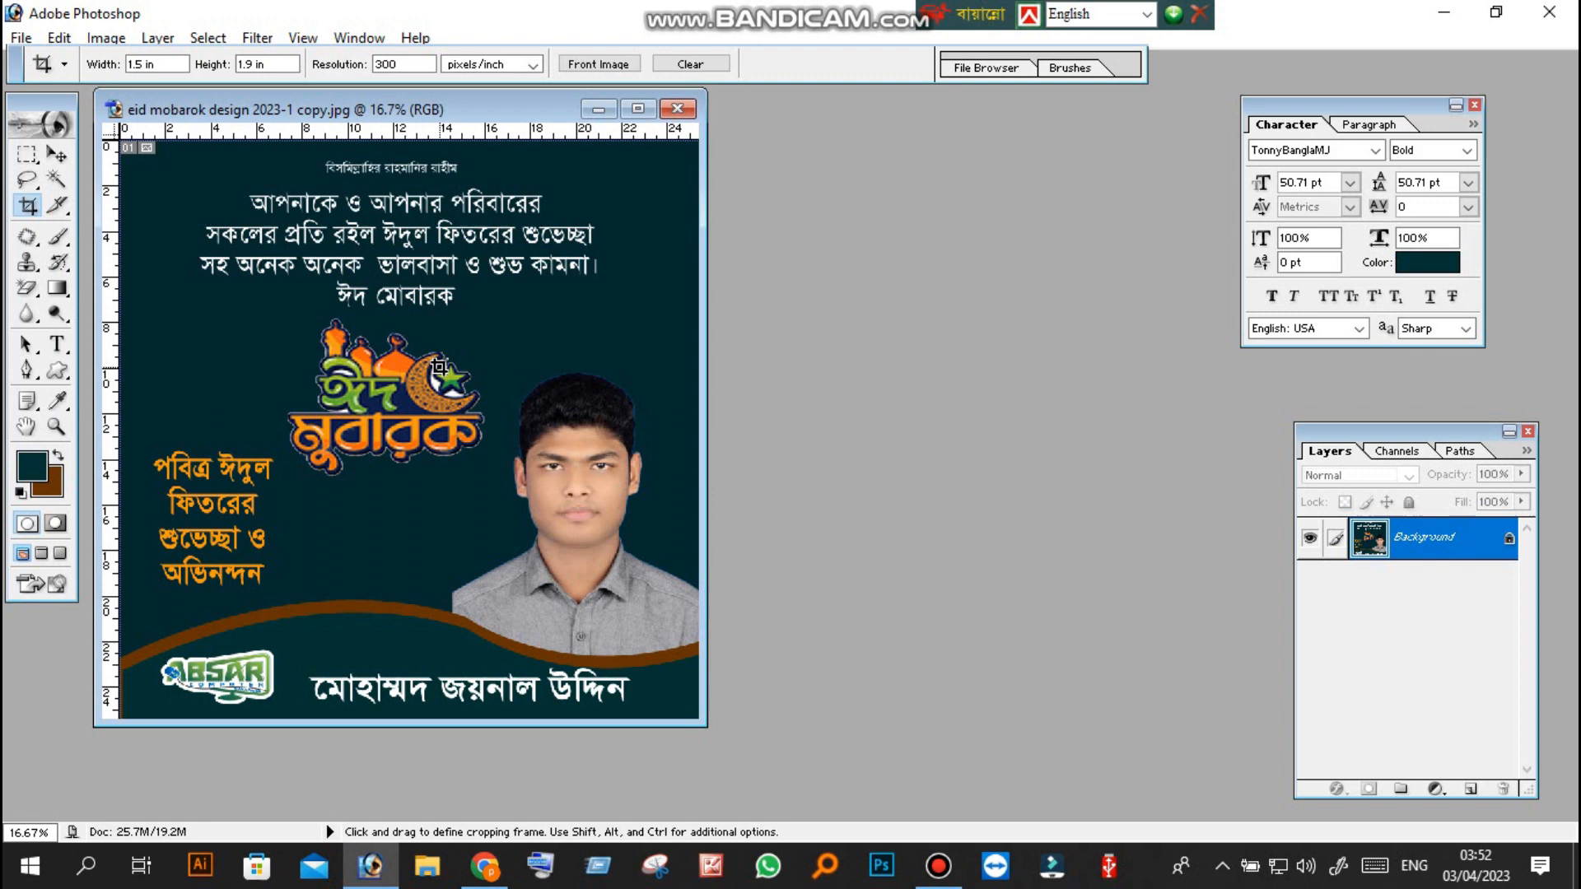
scroll(517, 307, down, 6)
scroll(519, 308, up, 7)
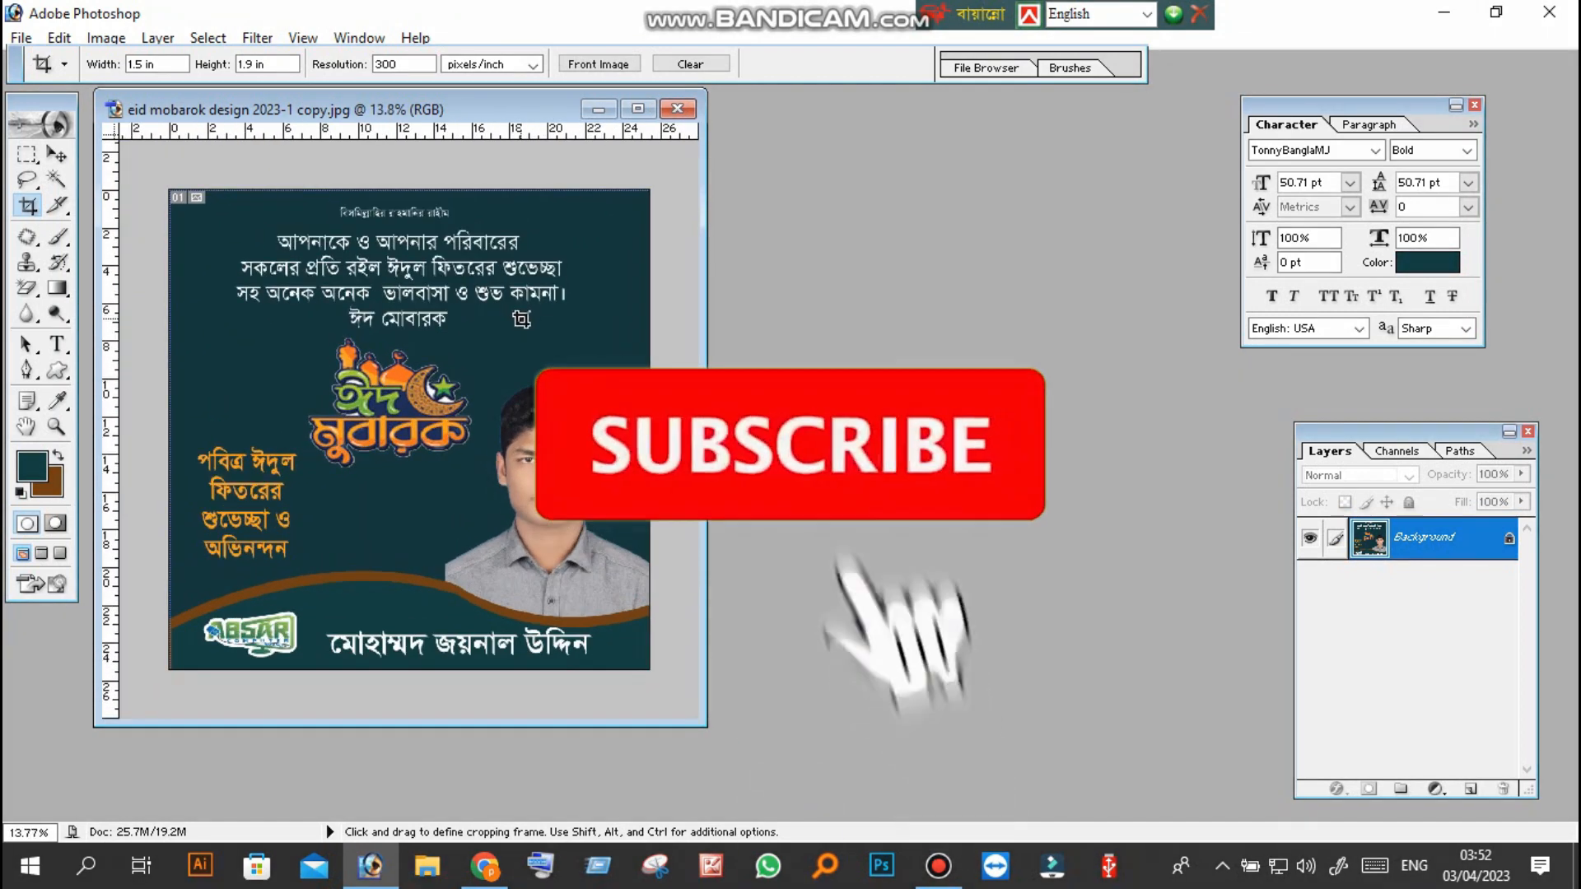
scroll(522, 321, down, 2)
click(56, 426)
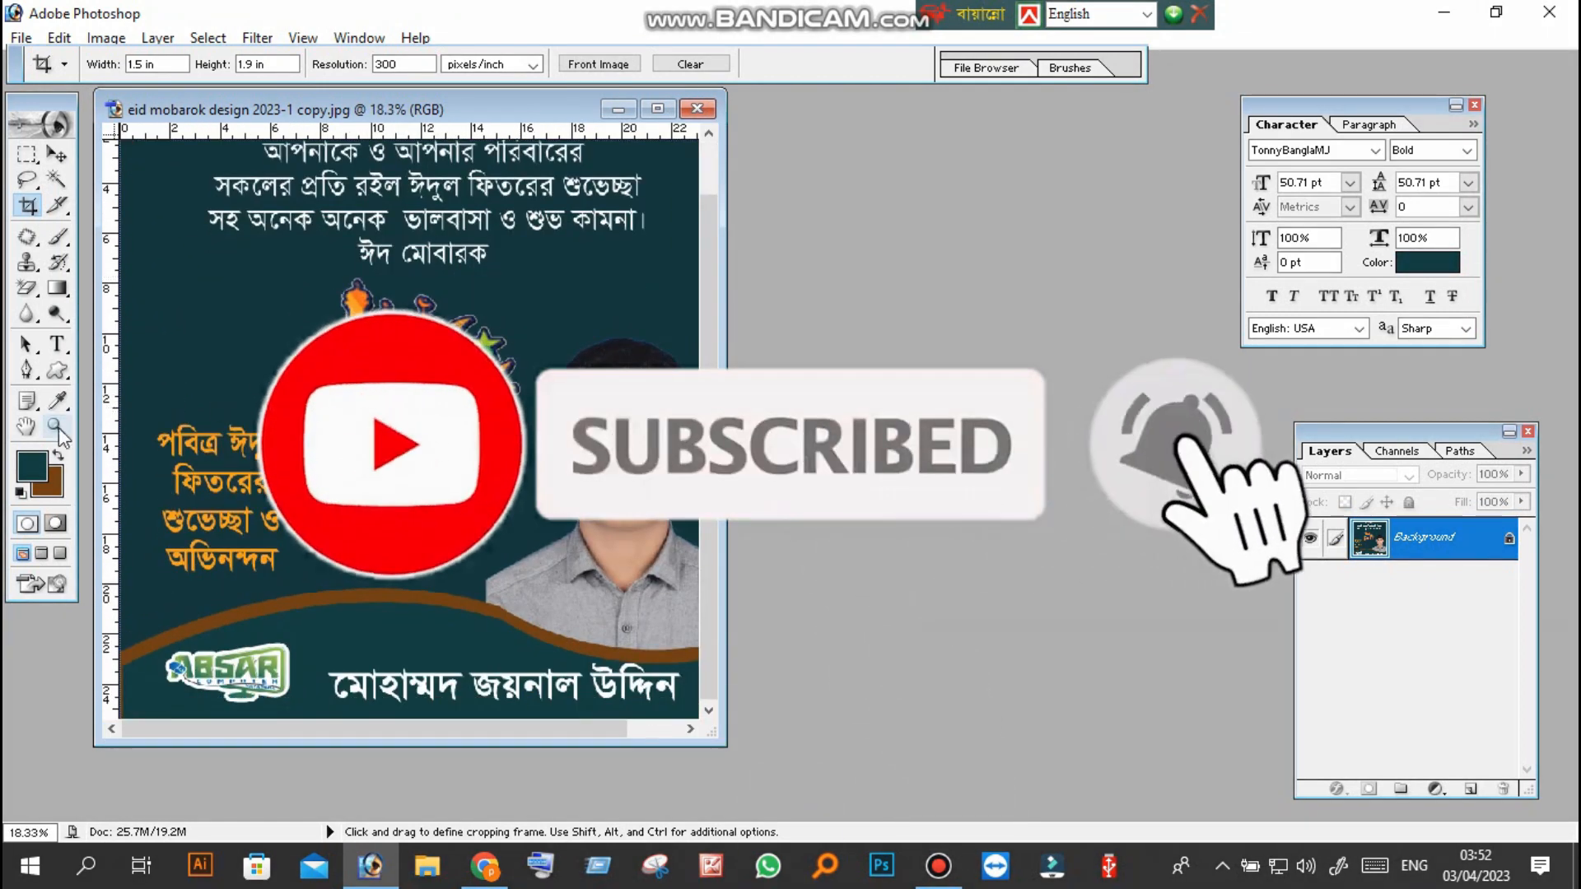
right_click(493, 358)
click(529, 370)
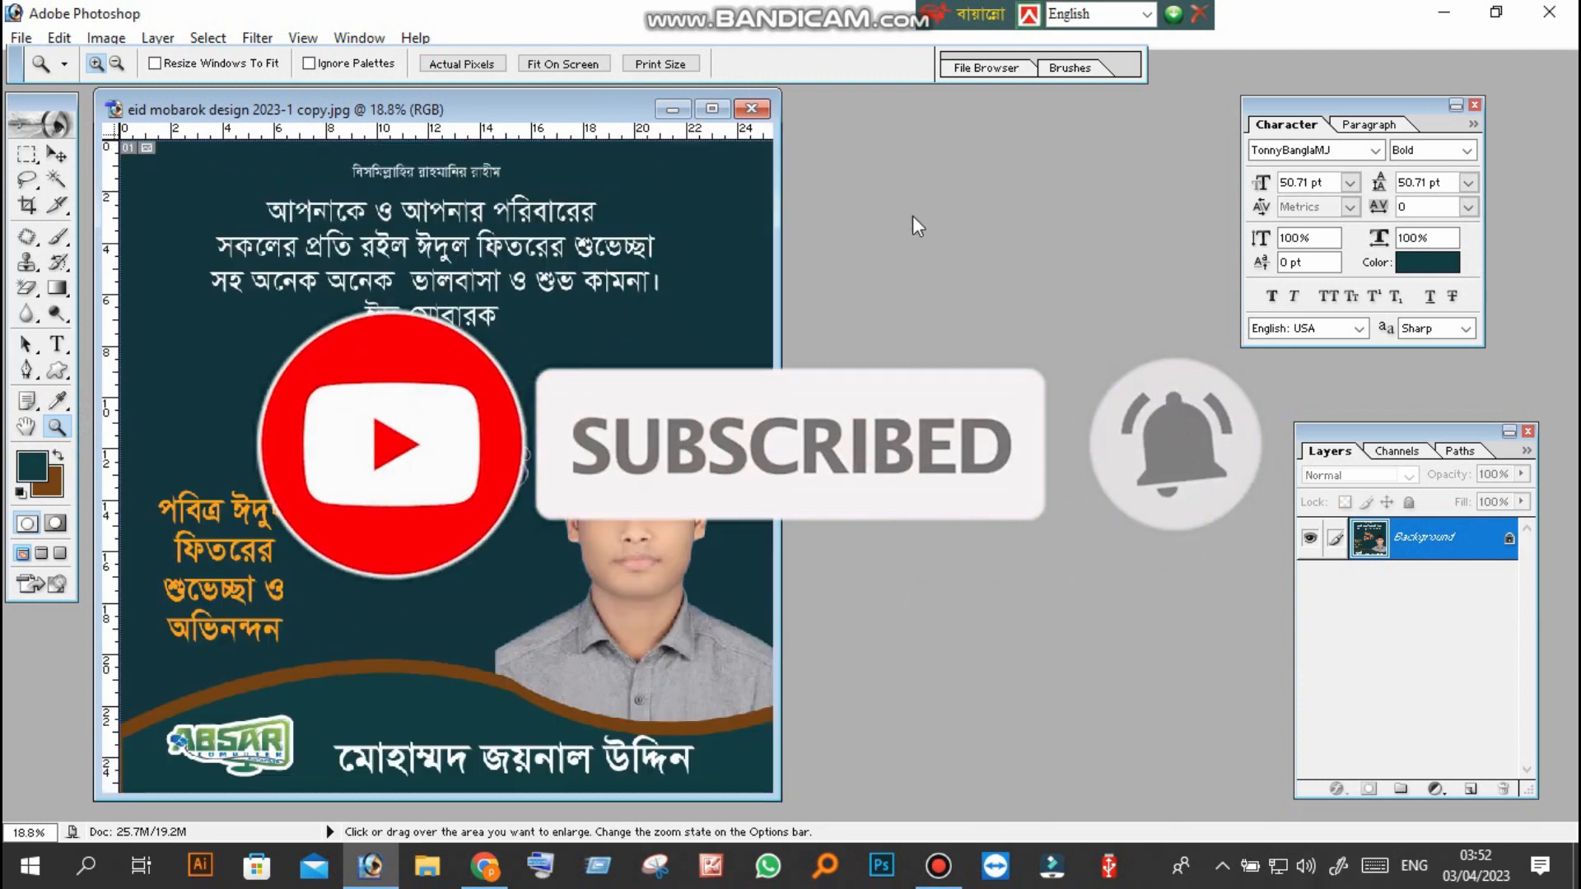
scroll(318, 271, down, 2)
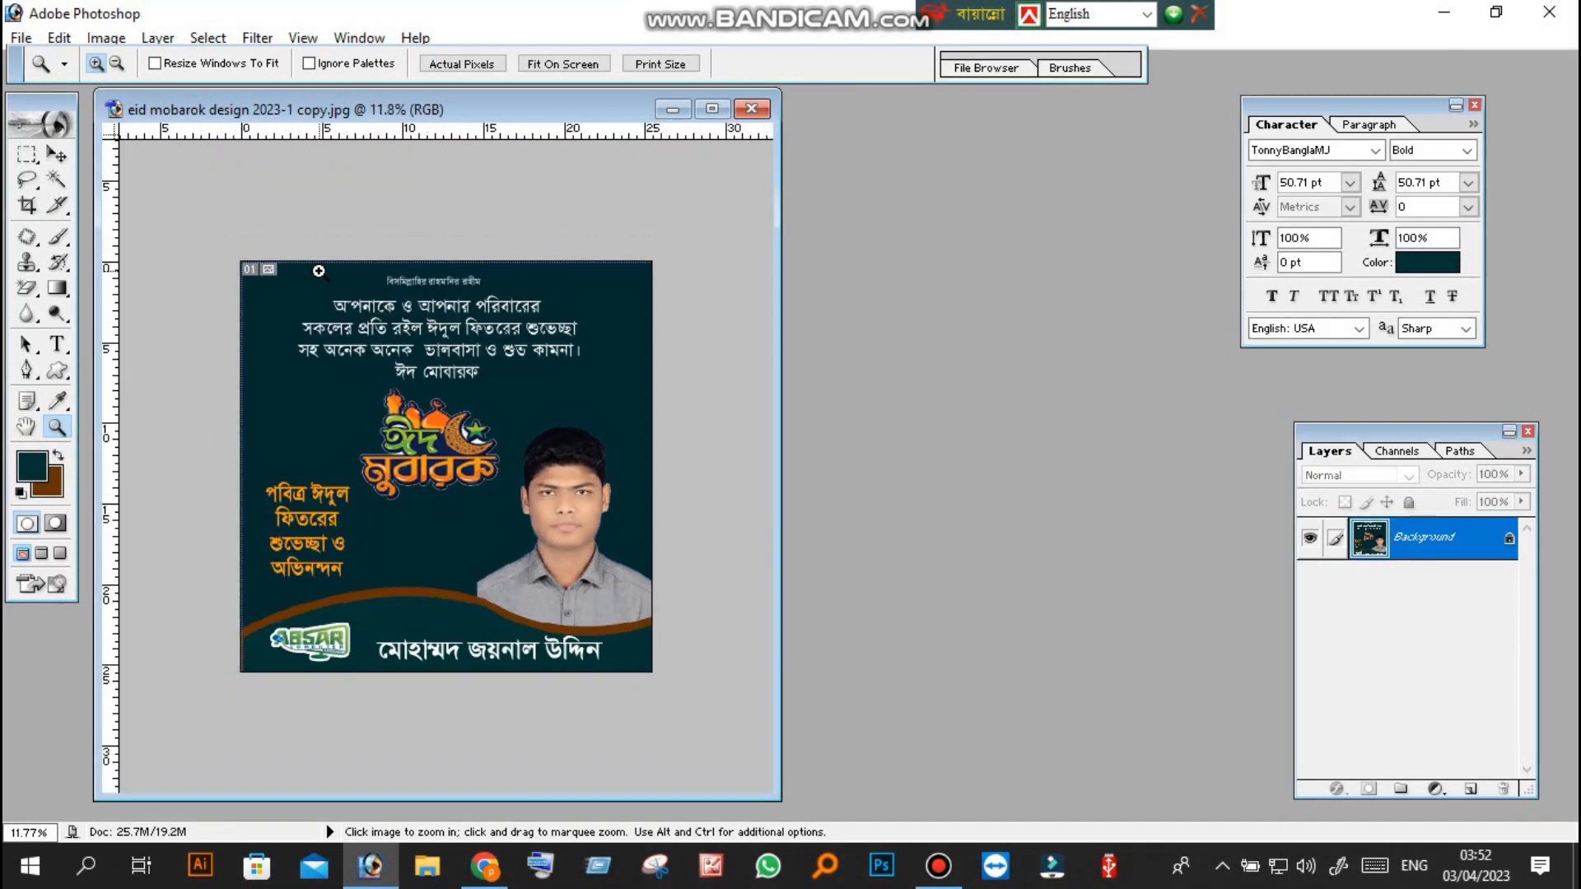
scroll(318, 271, up, 1)
scroll(318, 271, down, 2)
click(764, 116)
click(1444, 13)
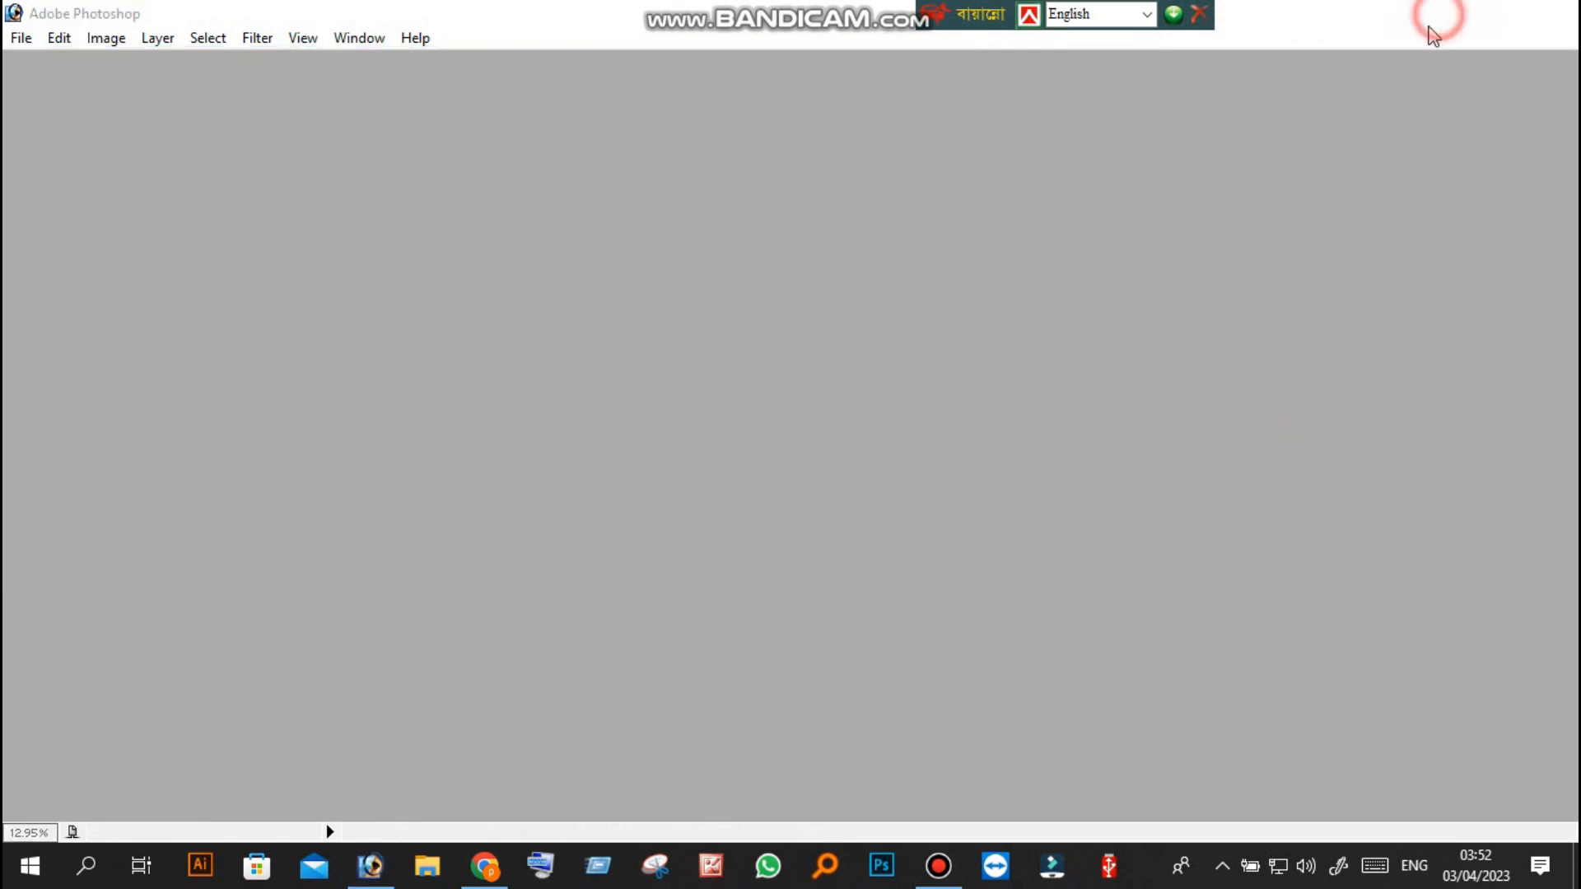
Open the eid mobarok design 2023-1.psd file from the desktop in Photoshop and maximize its document window.
click(1348, 697)
drag(1351, 699, 403, 498)
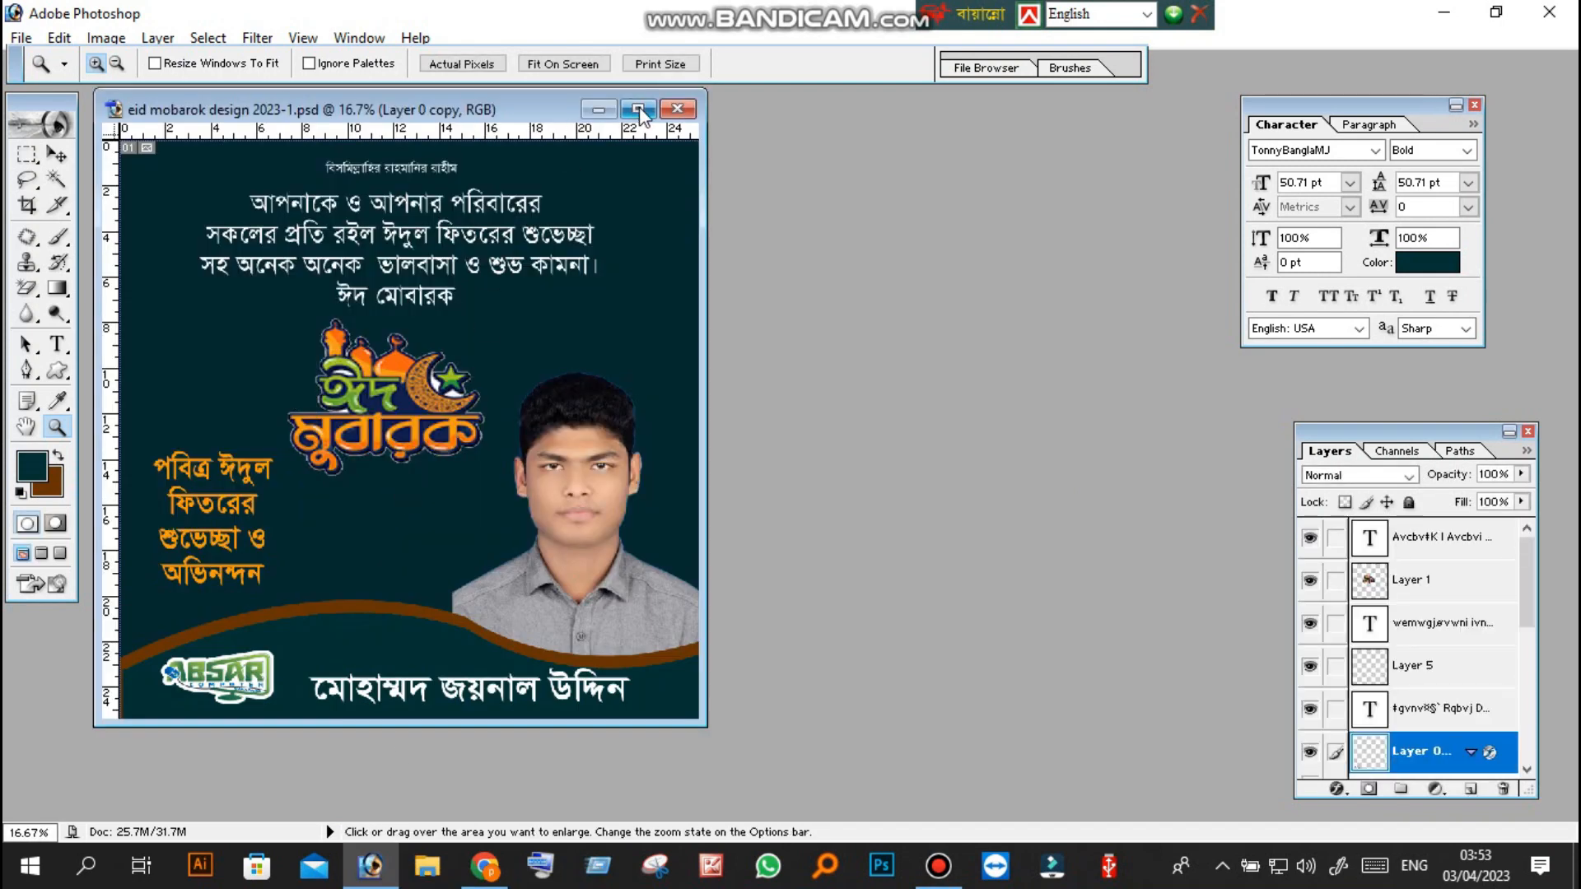
click(637, 110)
Examine the whole Eid poster closely and from afar, including its greeting texts, Eid lettering, portrait, curved band and logo.
scroll(907, 426, down, 5)
scroll(908, 426, up, 4)
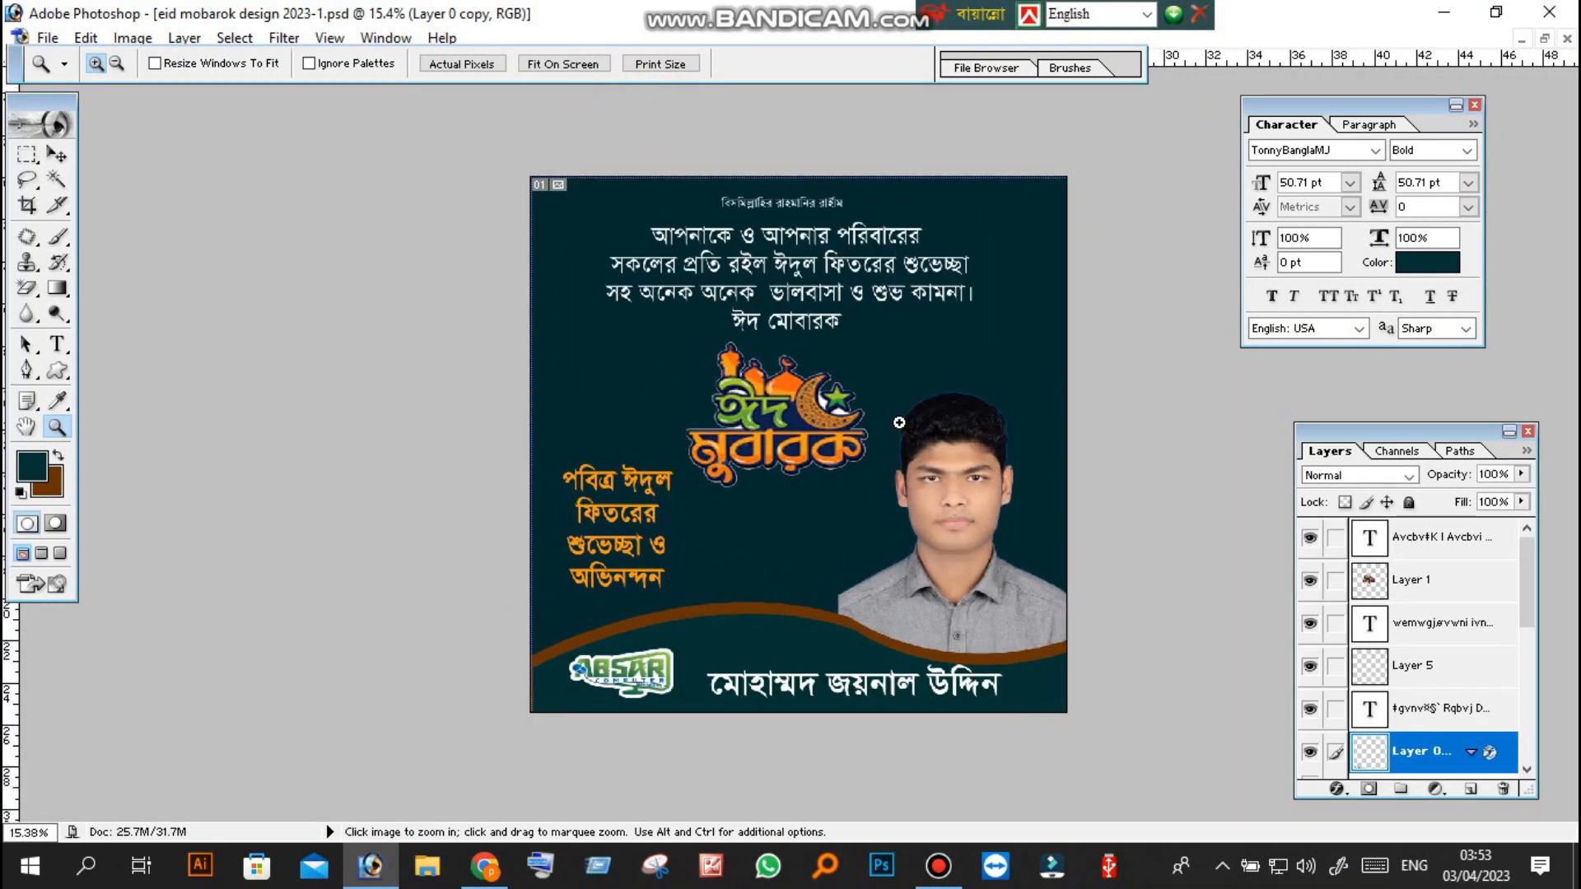
scroll(914, 435, down, 1)
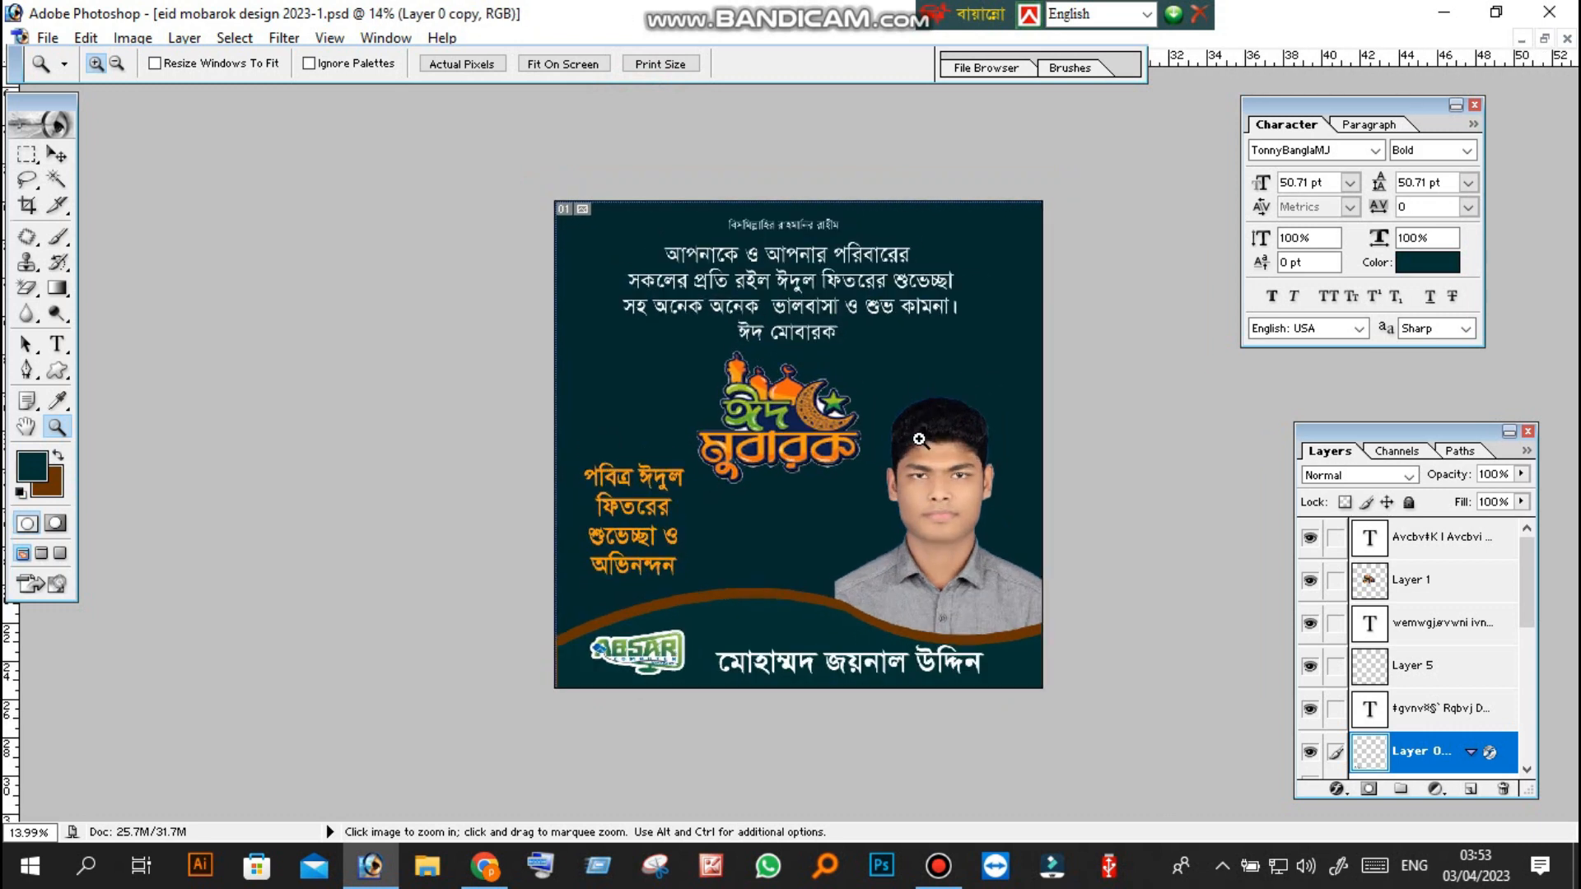
scroll(919, 439, up, 1)
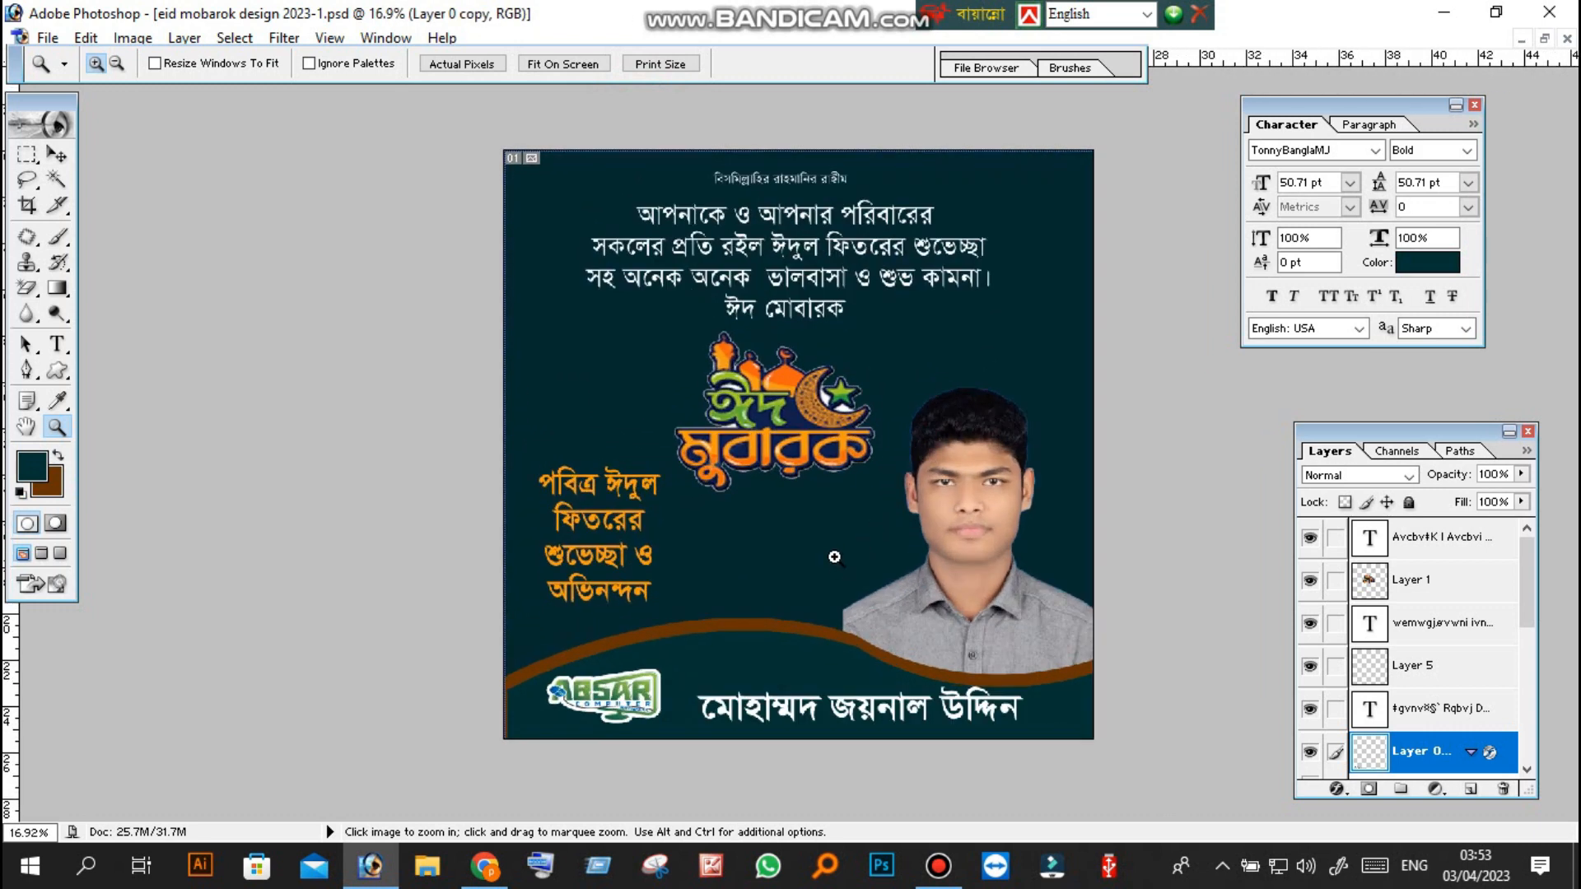
scroll(836, 529, down, 2)
scroll(837, 528, up, 3)
scroll(836, 529, down, 3)
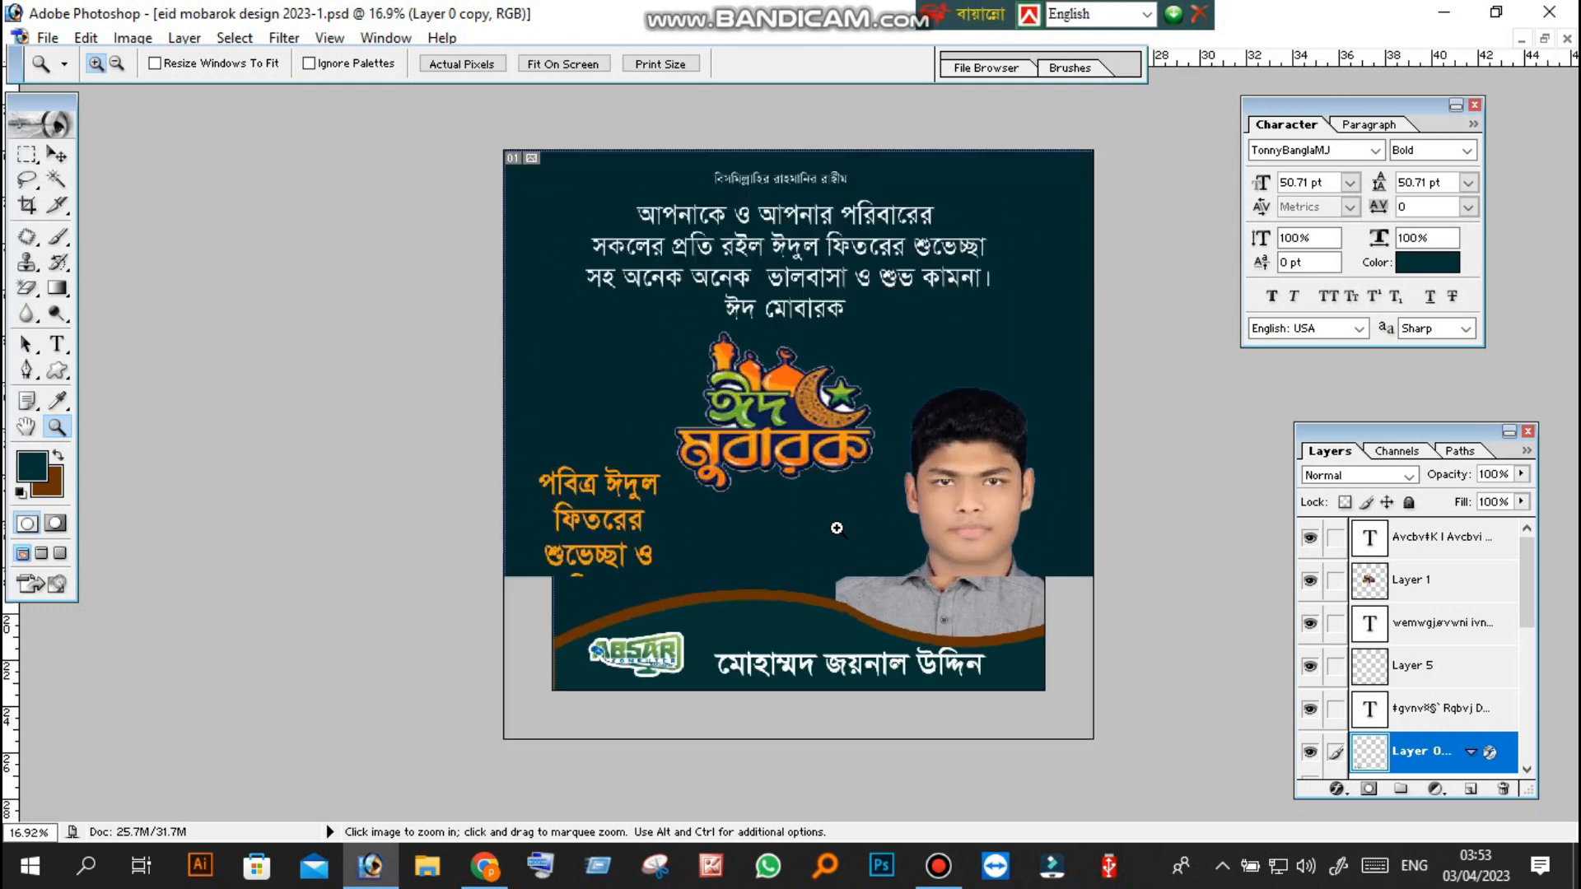
scroll(836, 529, down, 1)
scroll(837, 529, up, 2)
scroll(837, 529, down, 3)
scroll(837, 529, up, 3)
scroll(838, 528, down, 2)
scroll(837, 528, up, 3)
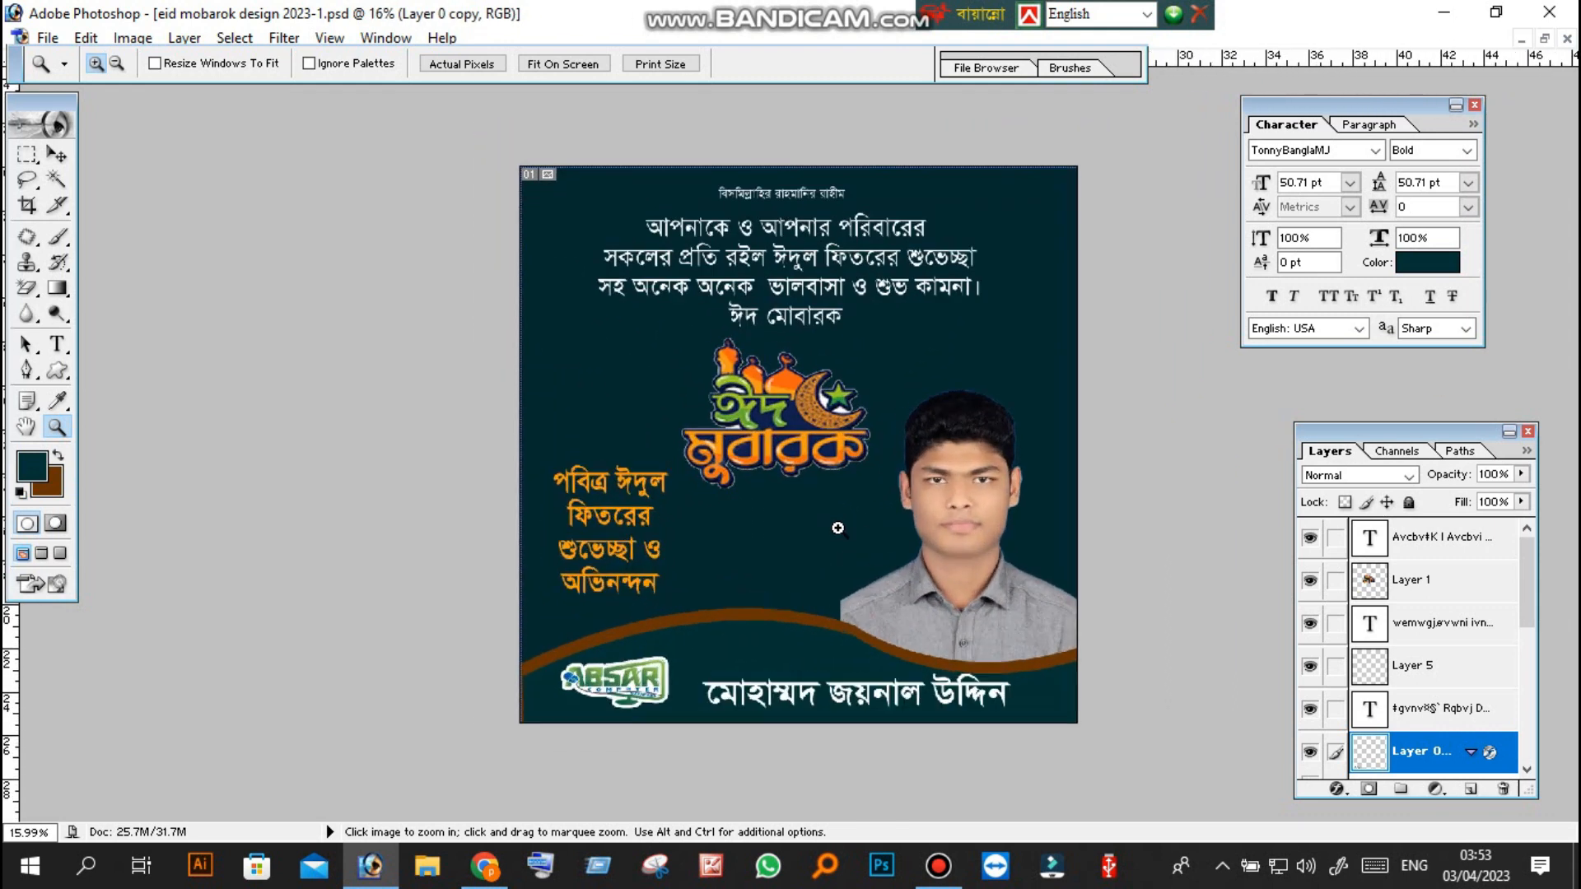
scroll(837, 528, down, 2)
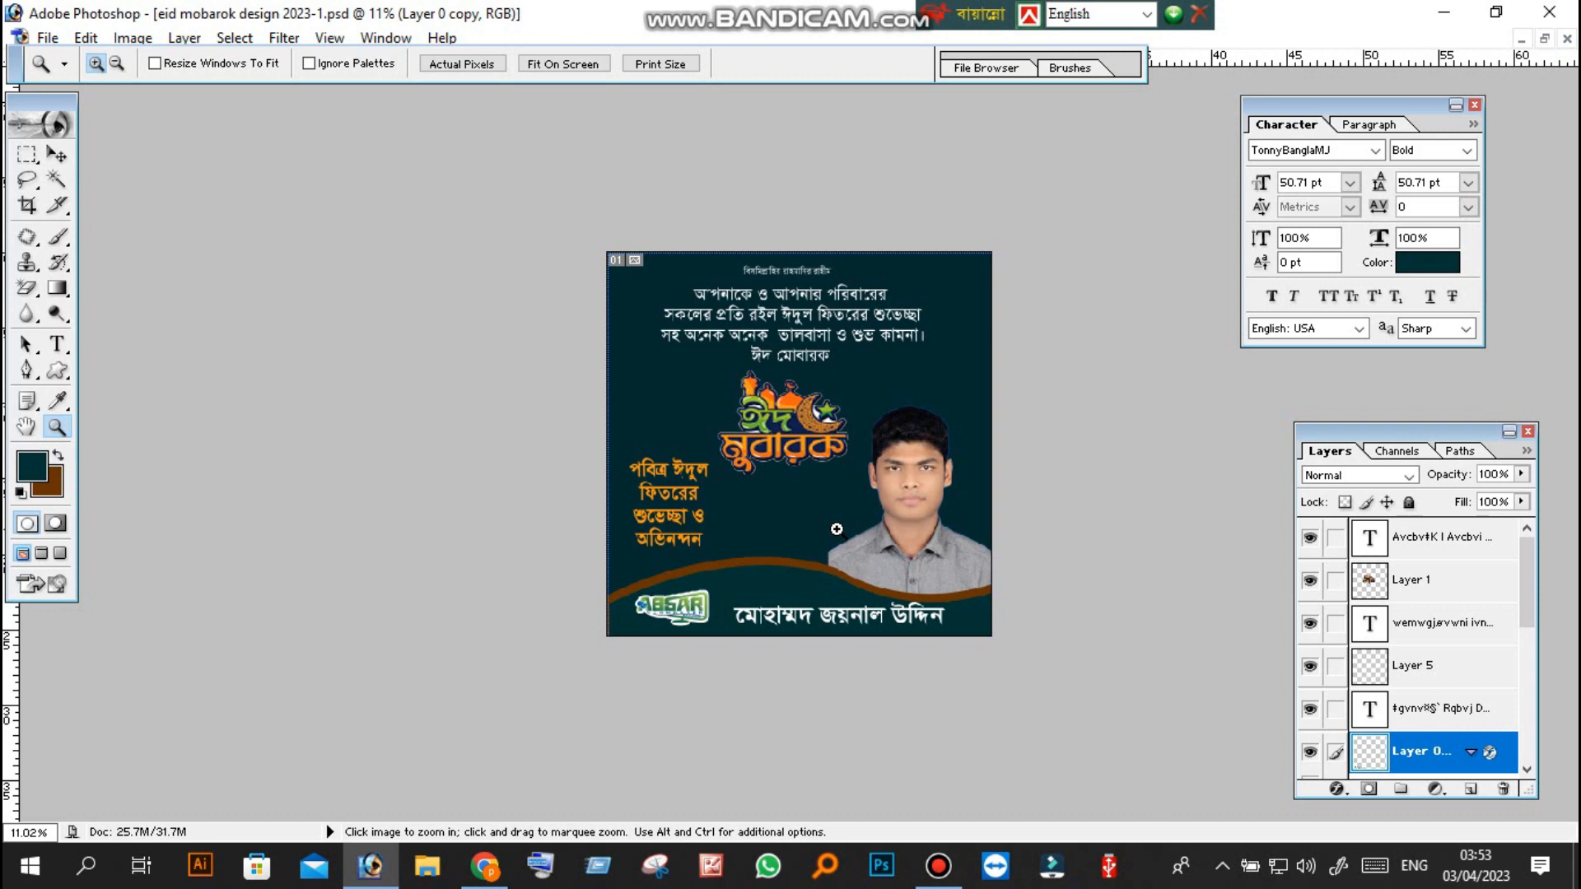
scroll(837, 528, up, 2)
scroll(828, 535, down, 2)
scroll(820, 543, up, 2)
scroll(819, 543, down, 1)
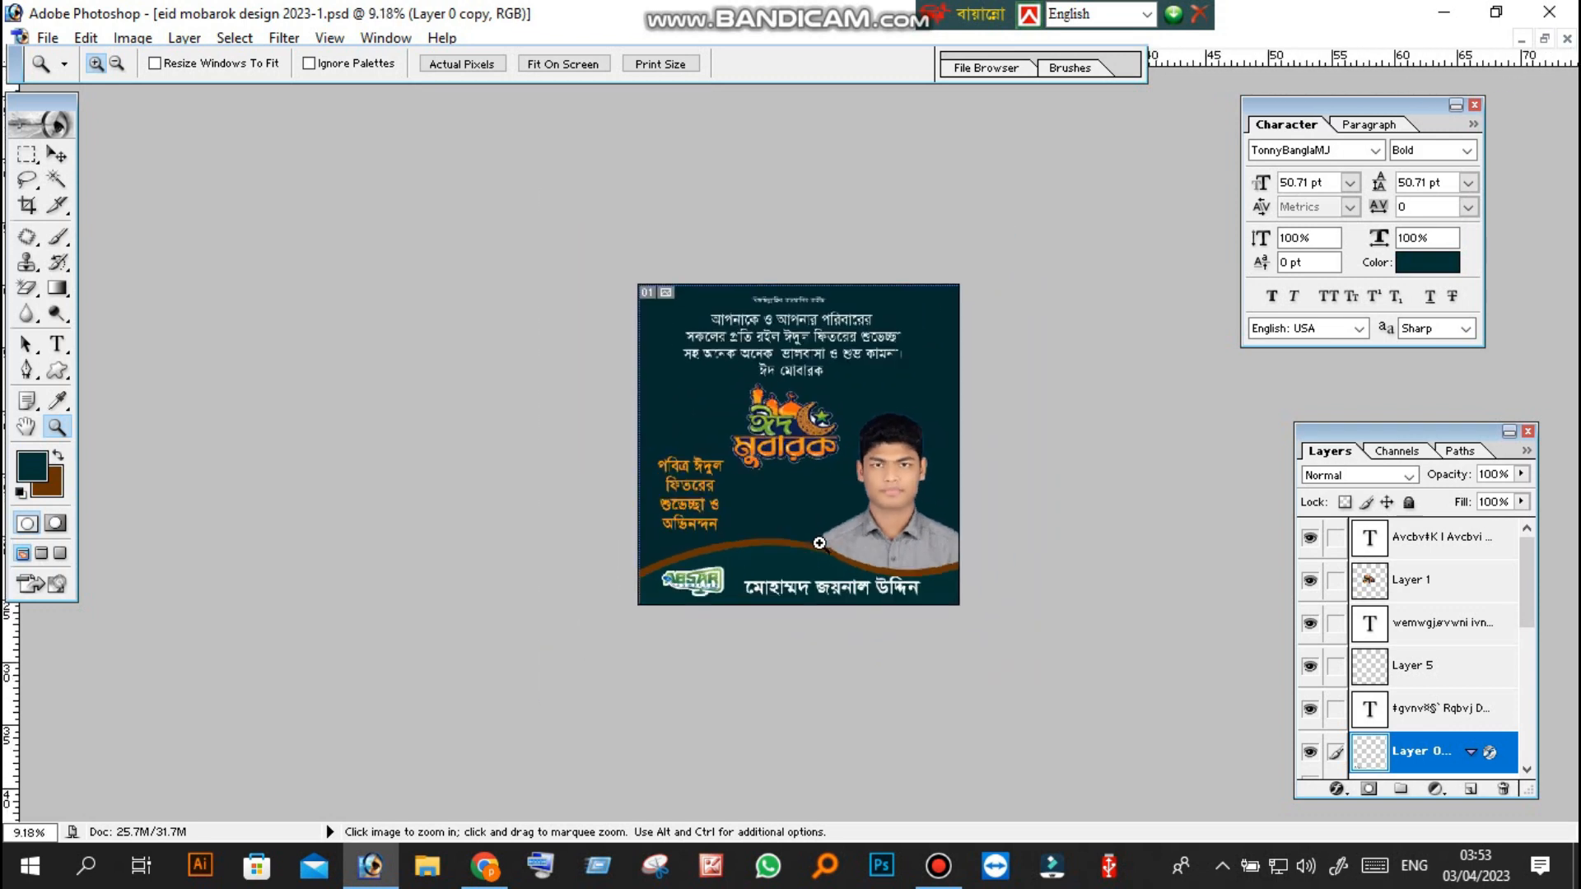
scroll(820, 543, up, 1)
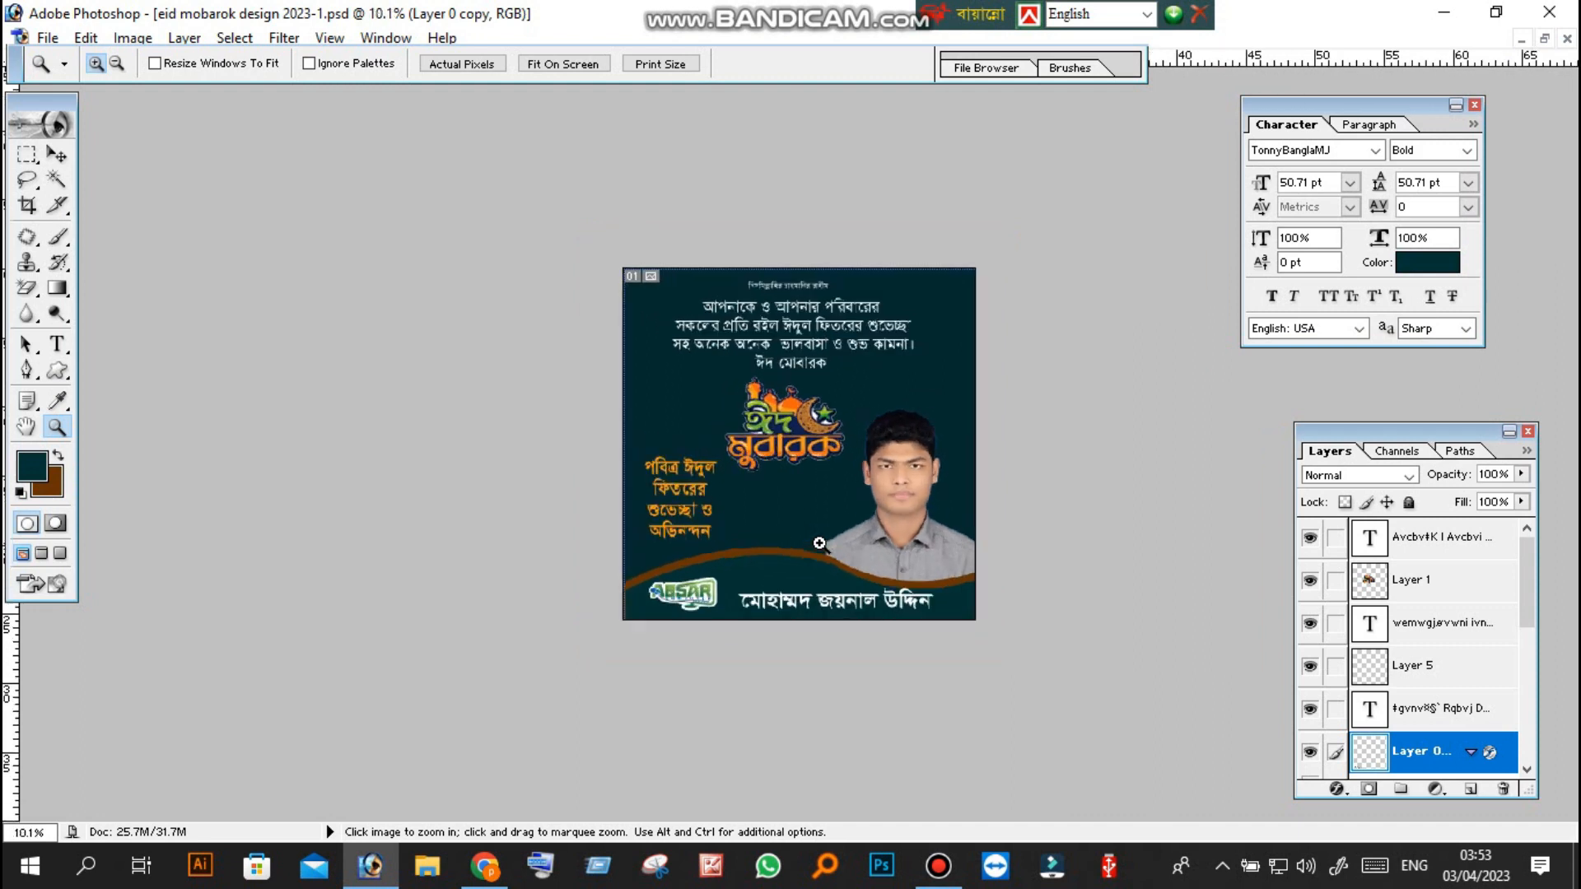
scroll(819, 543, up, 3)
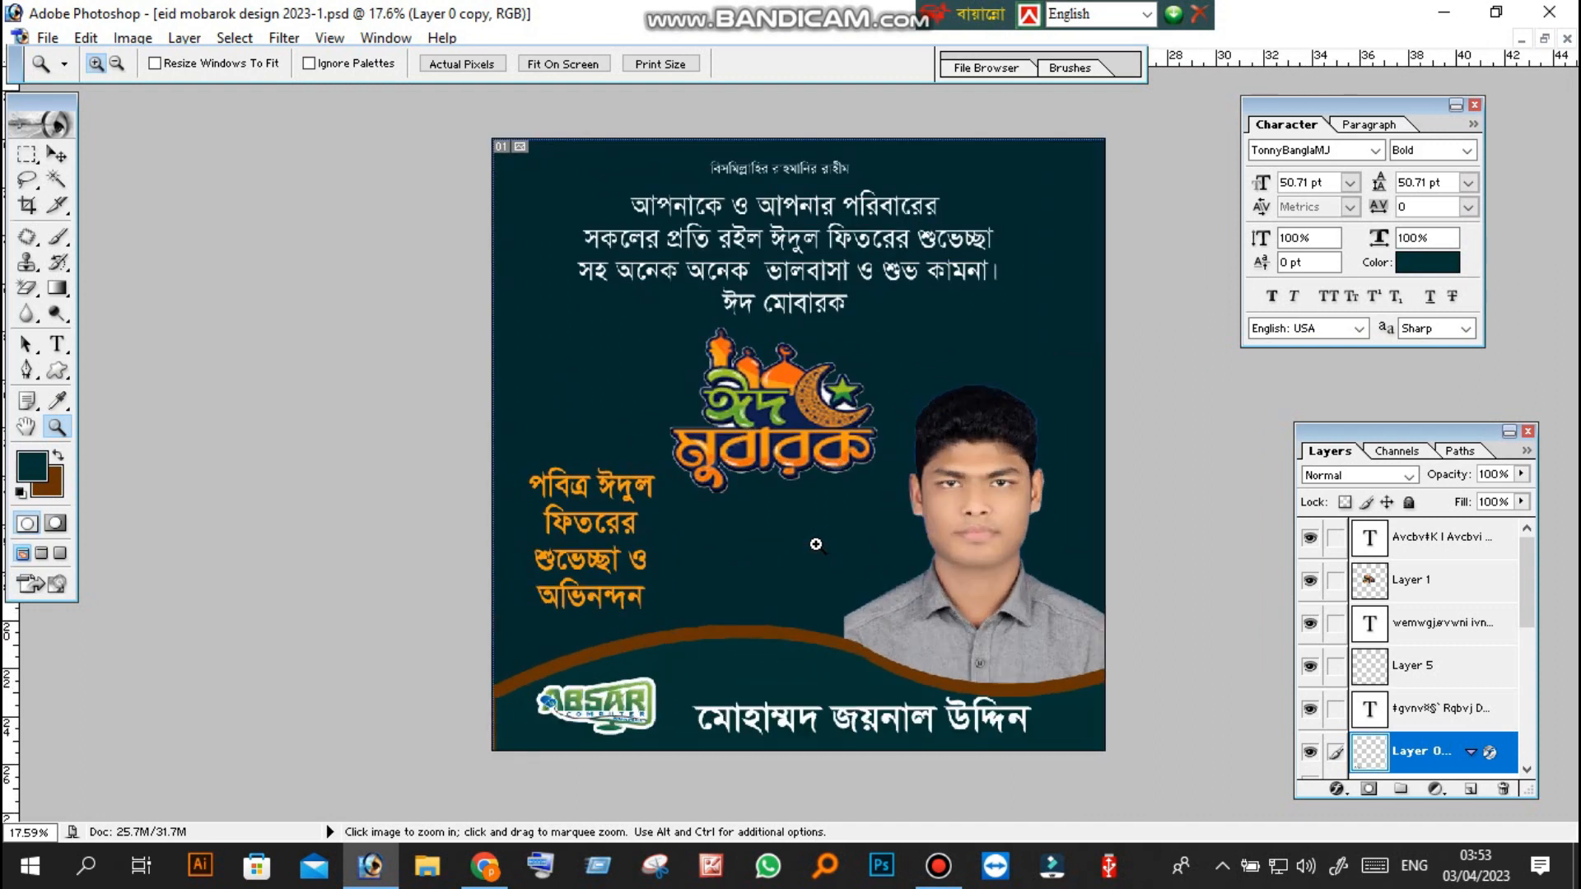
scroll(815, 545, down, 1)
scroll(815, 544, up, 1)
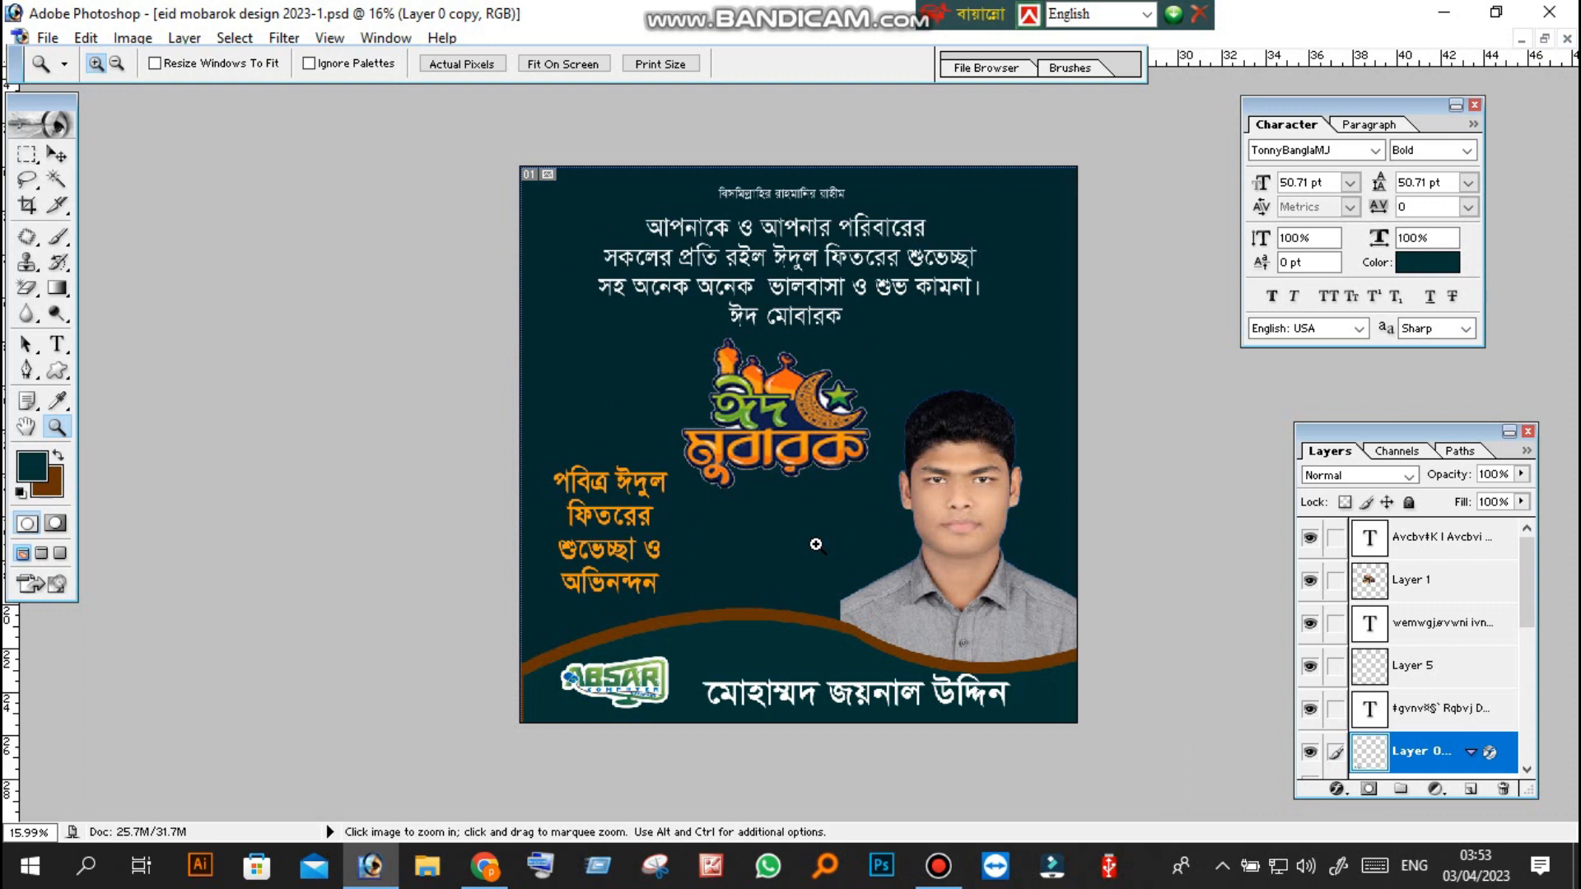
scroll(810, 548, up, 1)
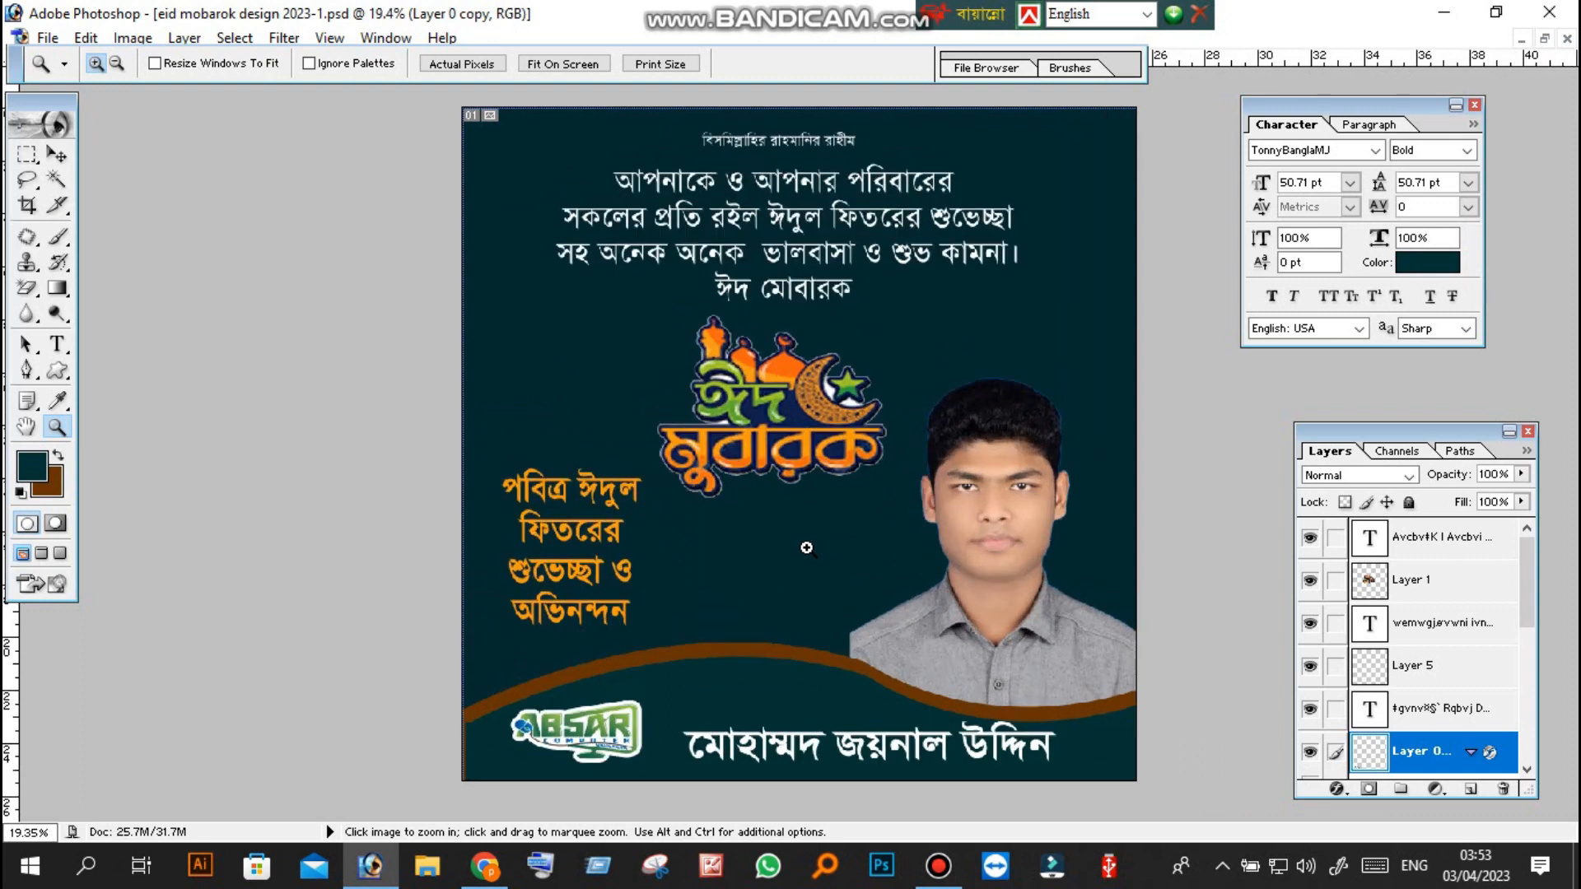
scroll(806, 547, down, 1)
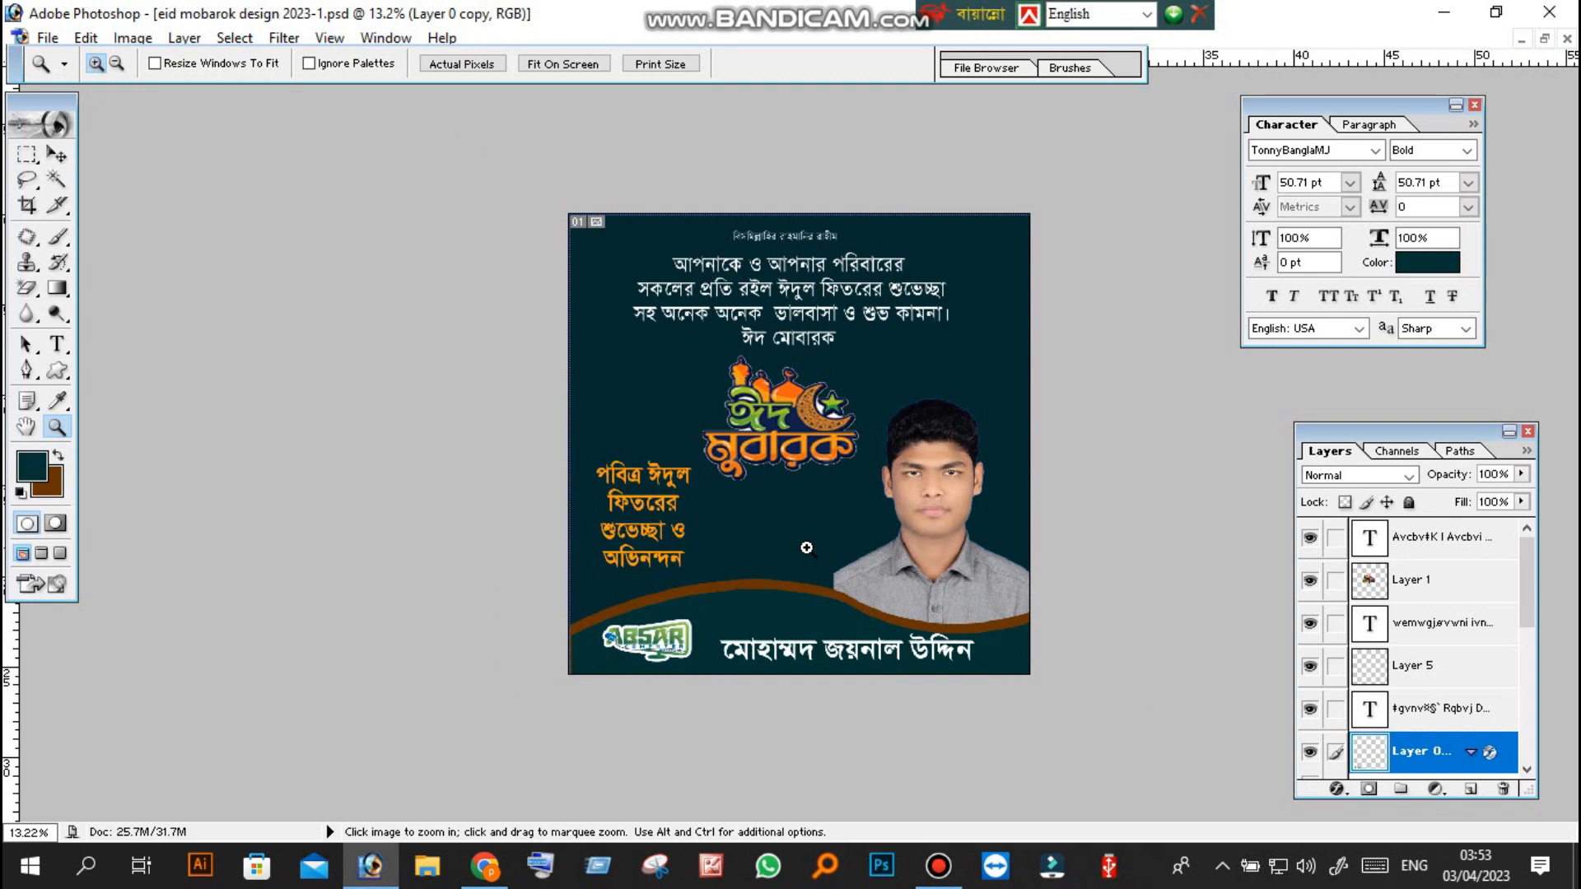
scroll(803, 548, up, 1)
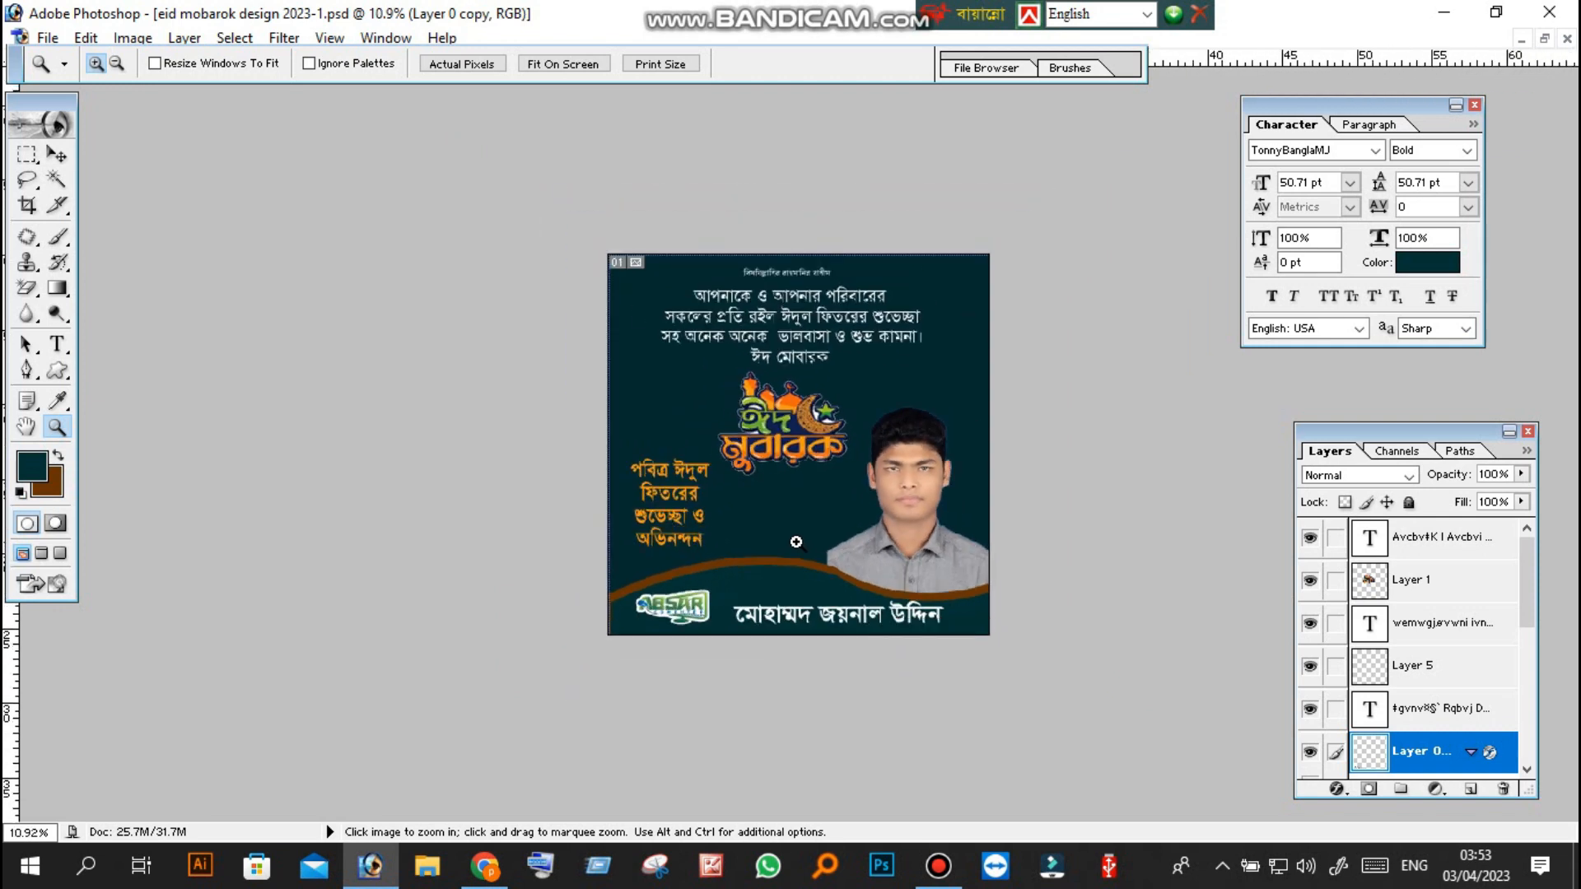
scroll(796, 542, up, 1)
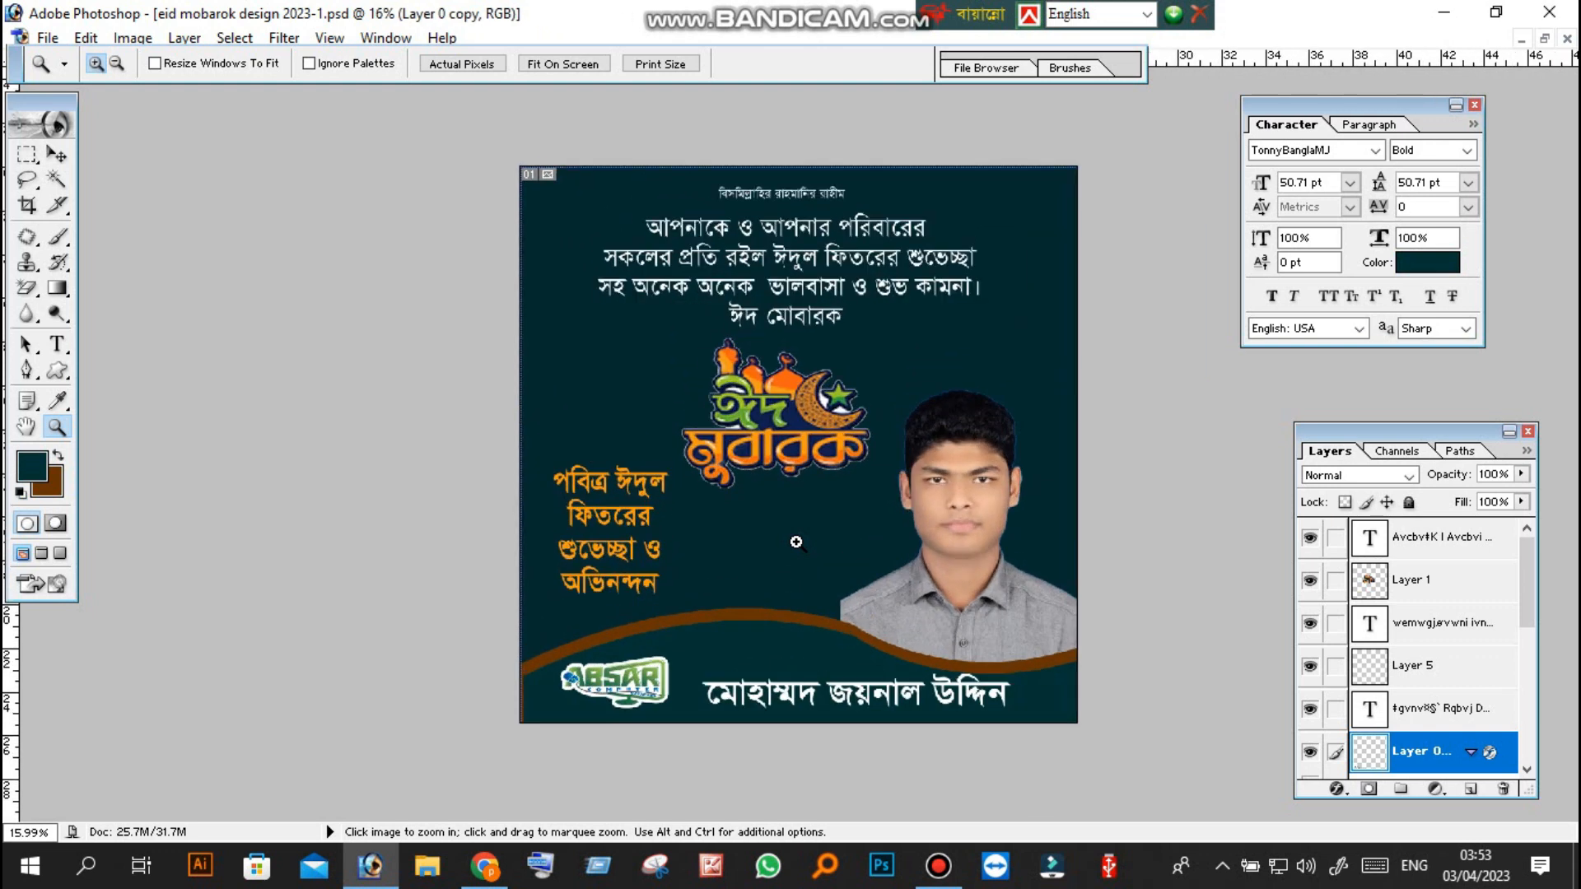
Move the Eid Mubarak lettering artwork on Layer 1 slightly right and down beneath the greeting paragraph.
click(57, 154)
scroll(582, 408, down, 1)
click(766, 444)
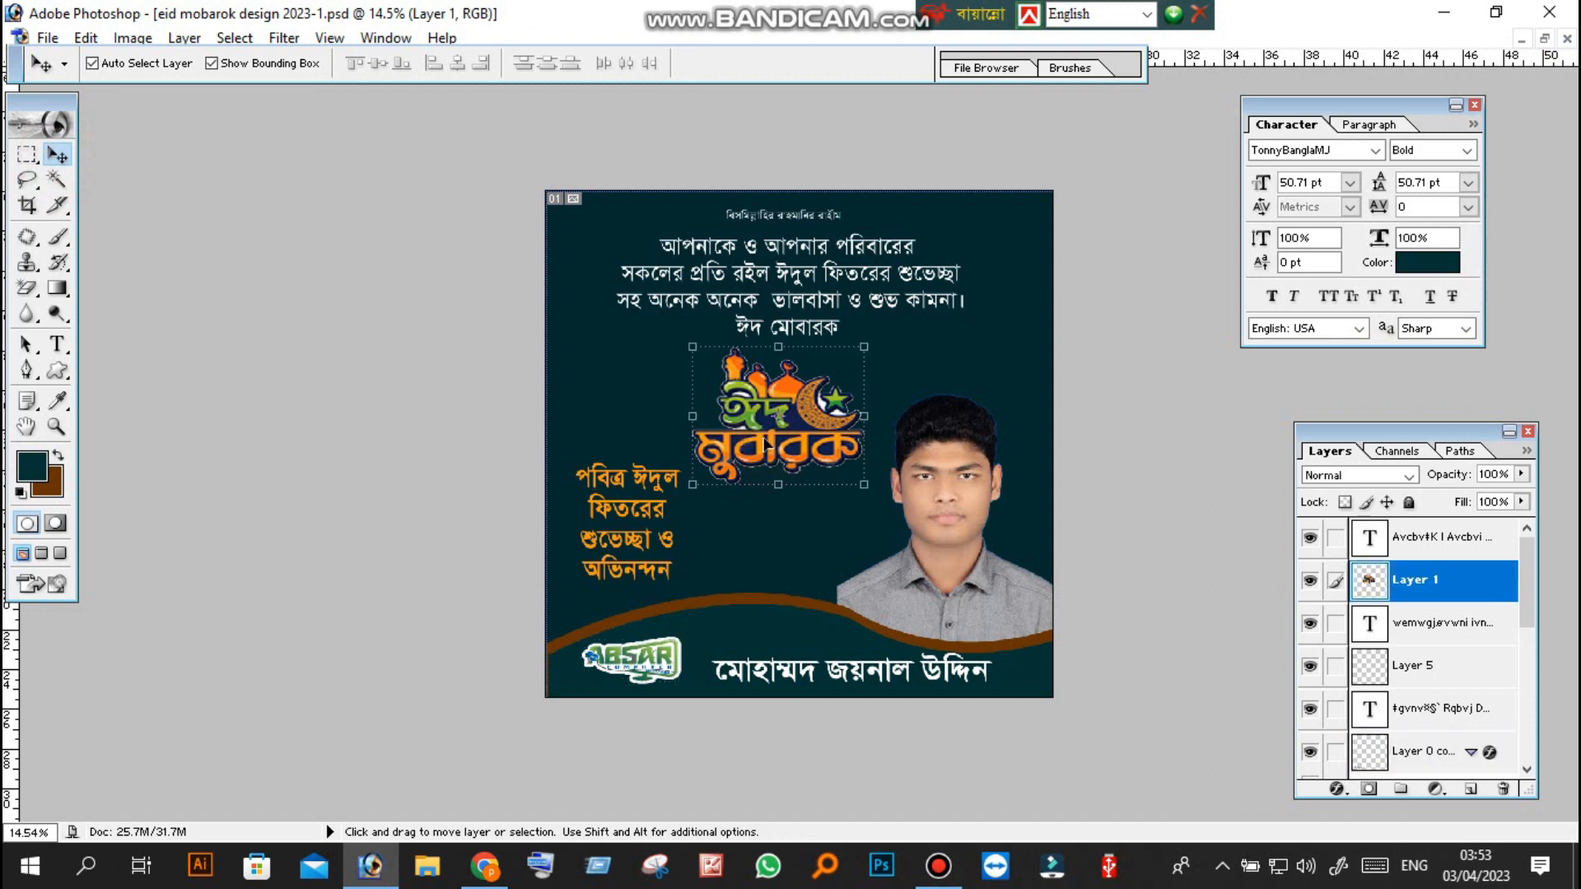
mouse_move(766, 445)
mouse_down()
mouse_move(780, 436)
mouse_move(741, 501)
mouse_move(827, 439)
mouse_move(779, 434)
mouse_up()
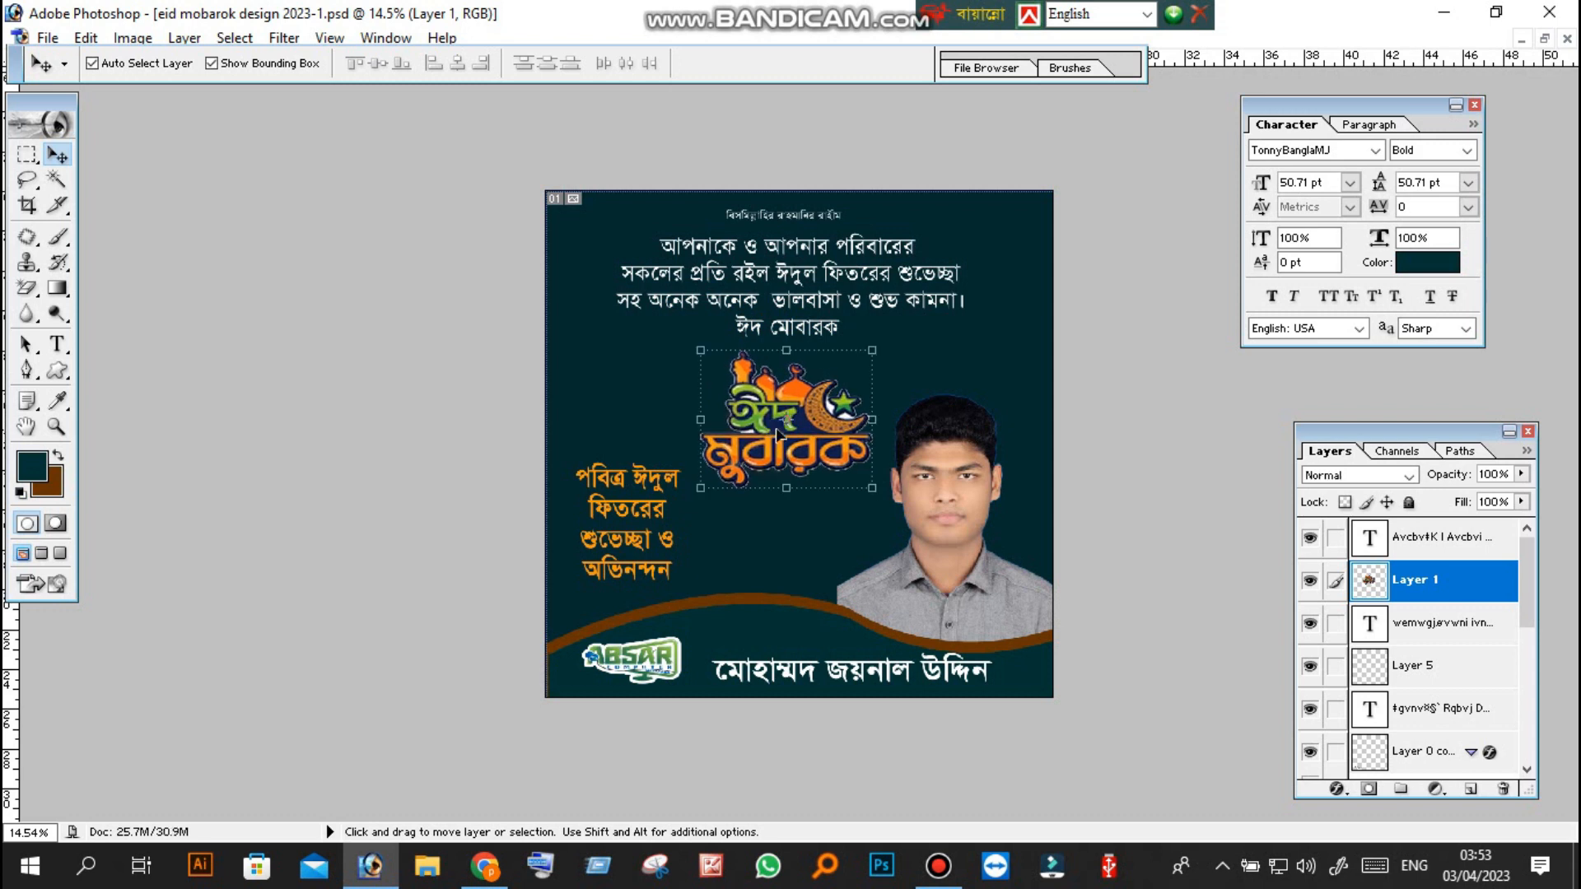
click(811, 276)
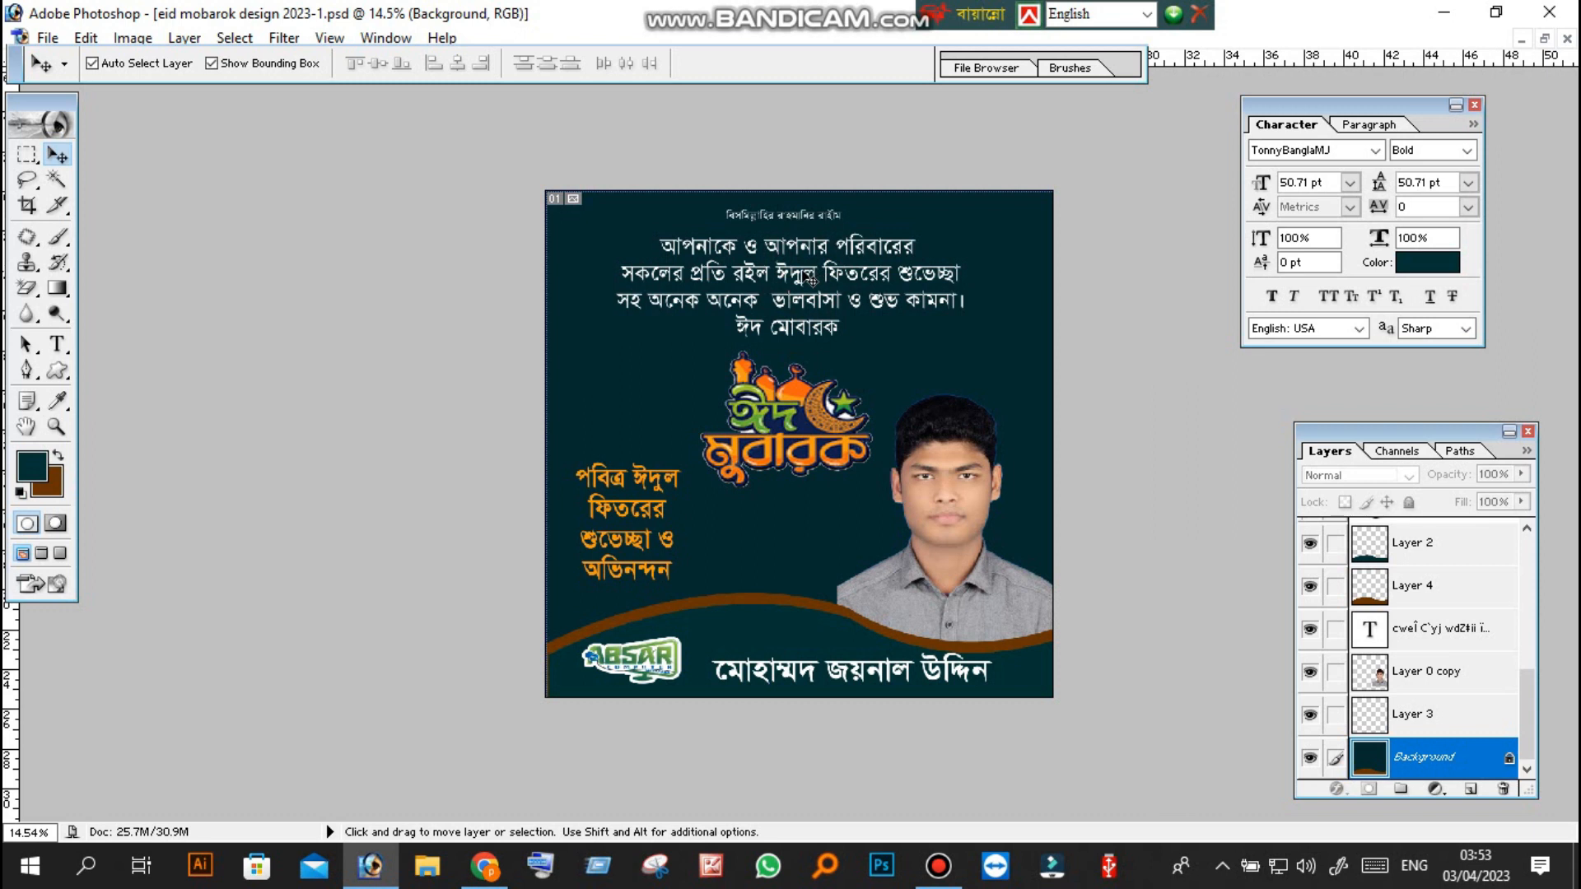
drag(769, 421, 766, 424)
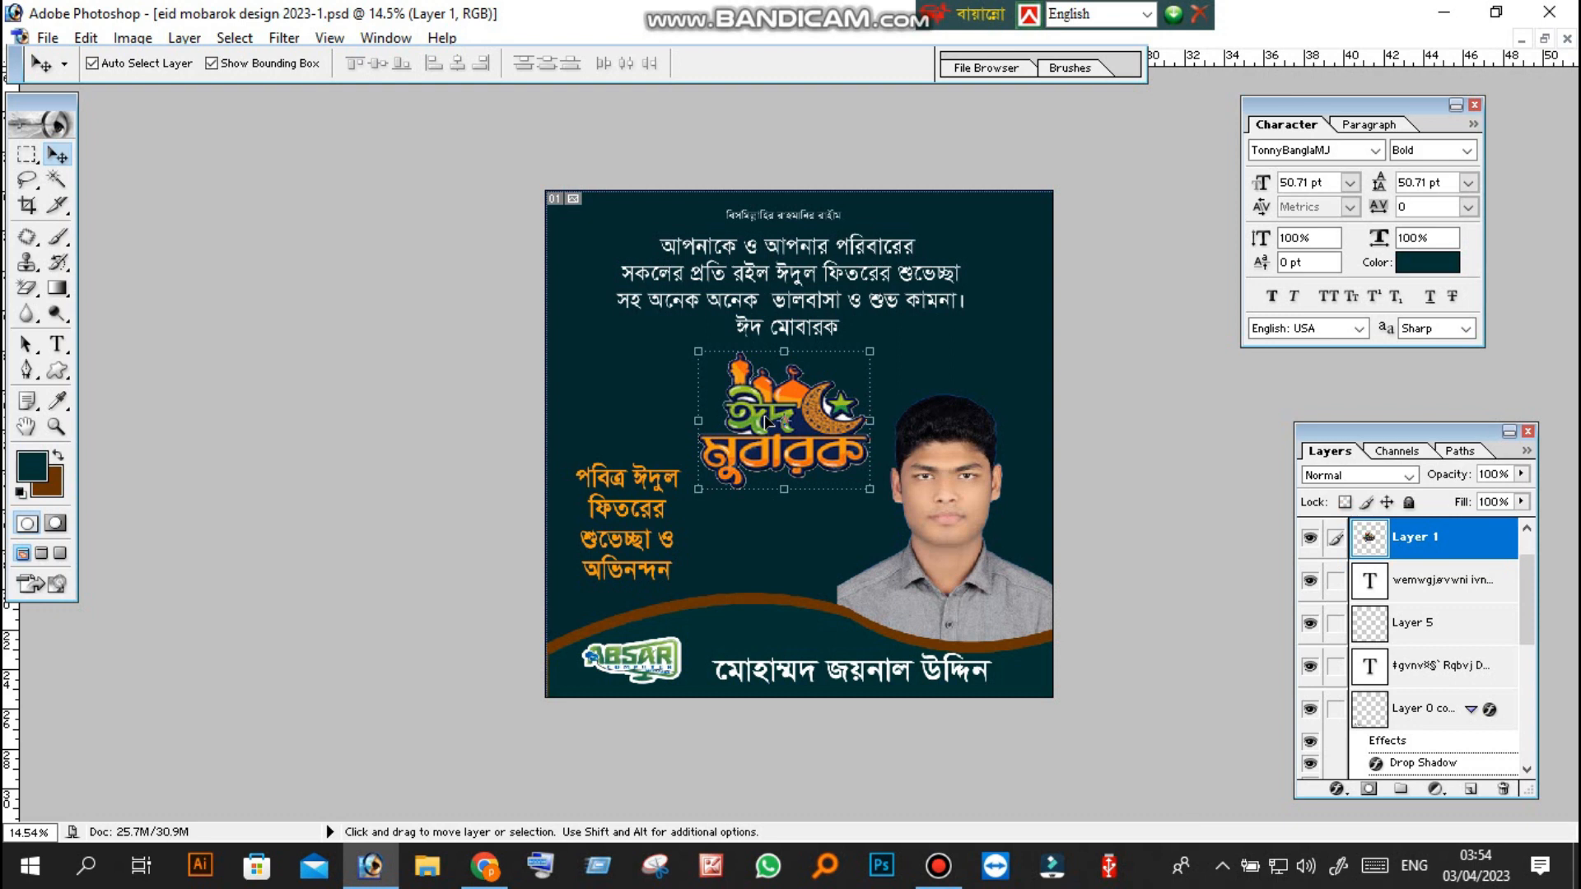
Highlight all four lines of the white greeting paragraph with the Type tool to inspect its text settings.
scroll(766, 422, up, 2)
scroll(766, 422, down, 2)
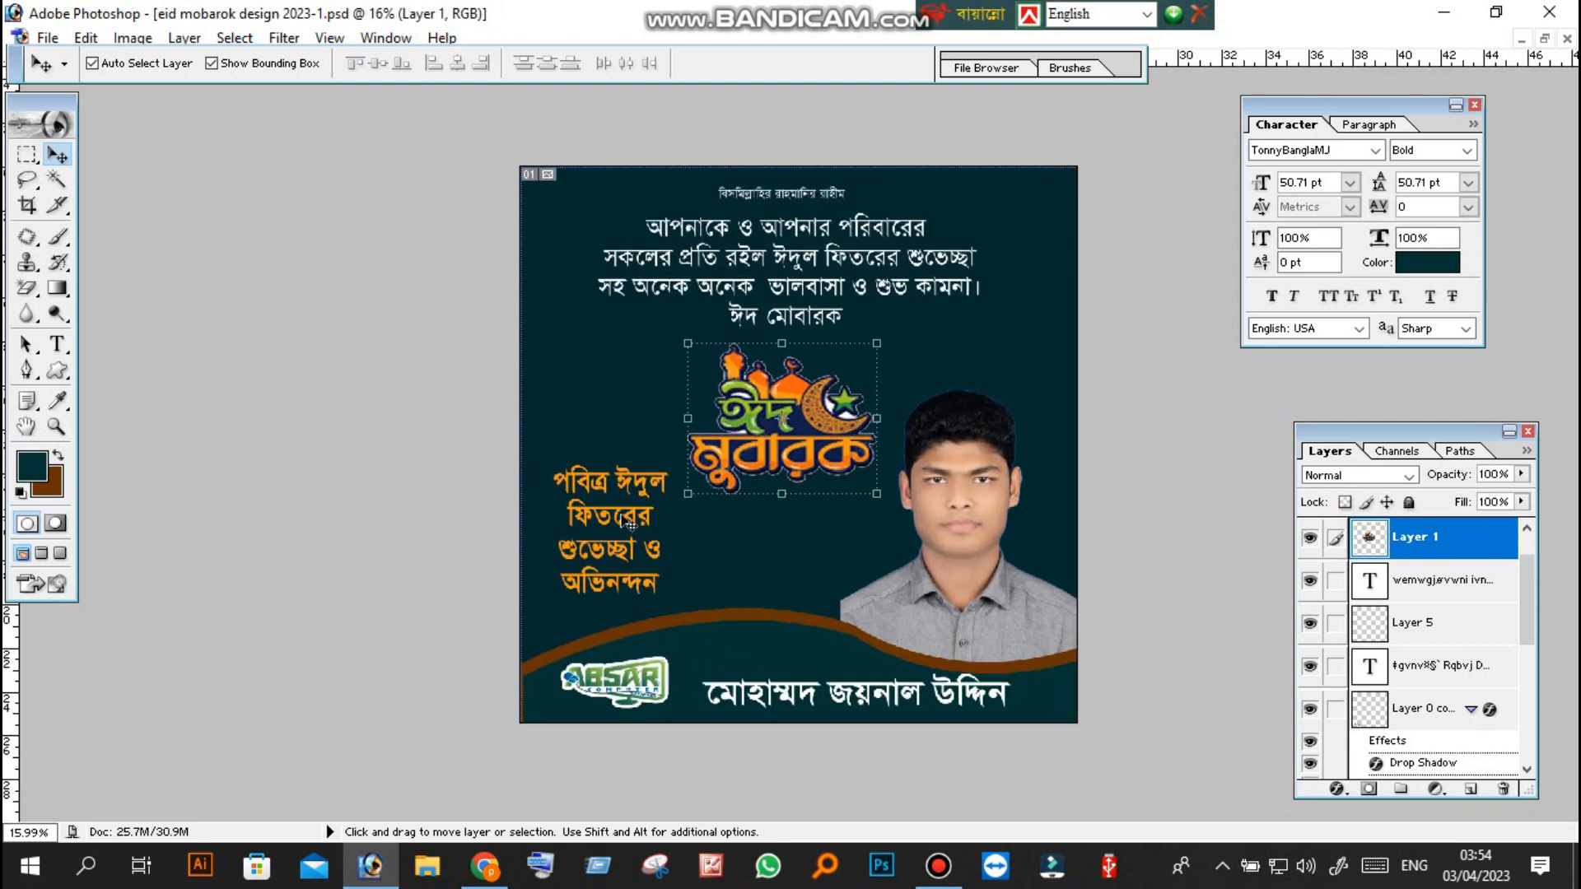
click(769, 261)
scroll(769, 260, up, 2)
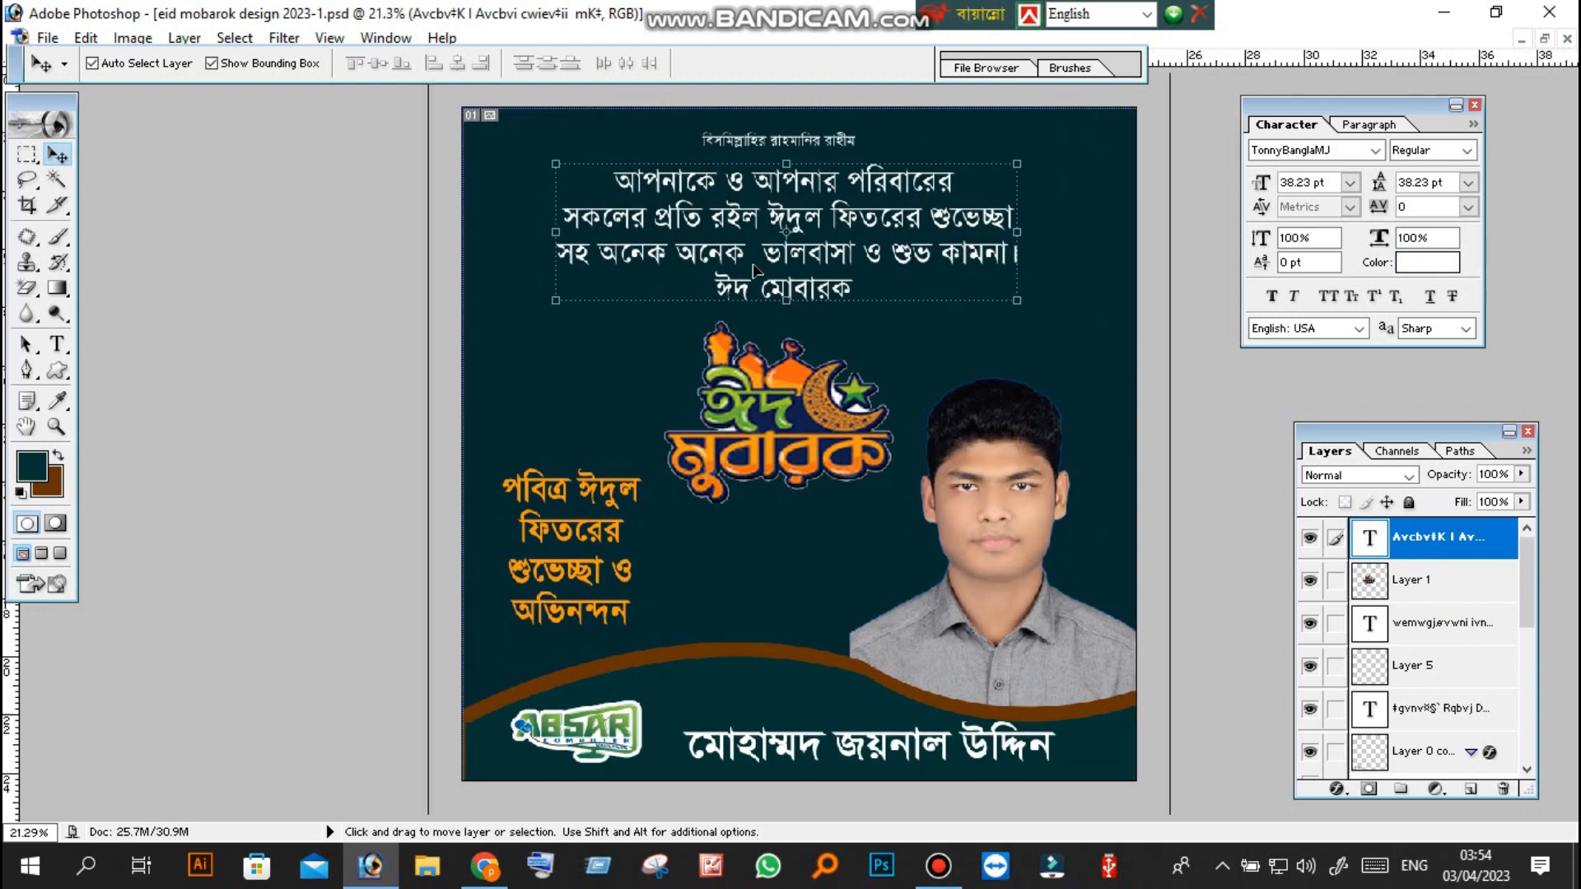
click(55, 340)
drag(565, 132, 929, 318)
Reposition the Layers palette just below the Character palette and clear the text highlight in the greeting paragraph.
click(1365, 437)
drag(1370, 448, 1322, 414)
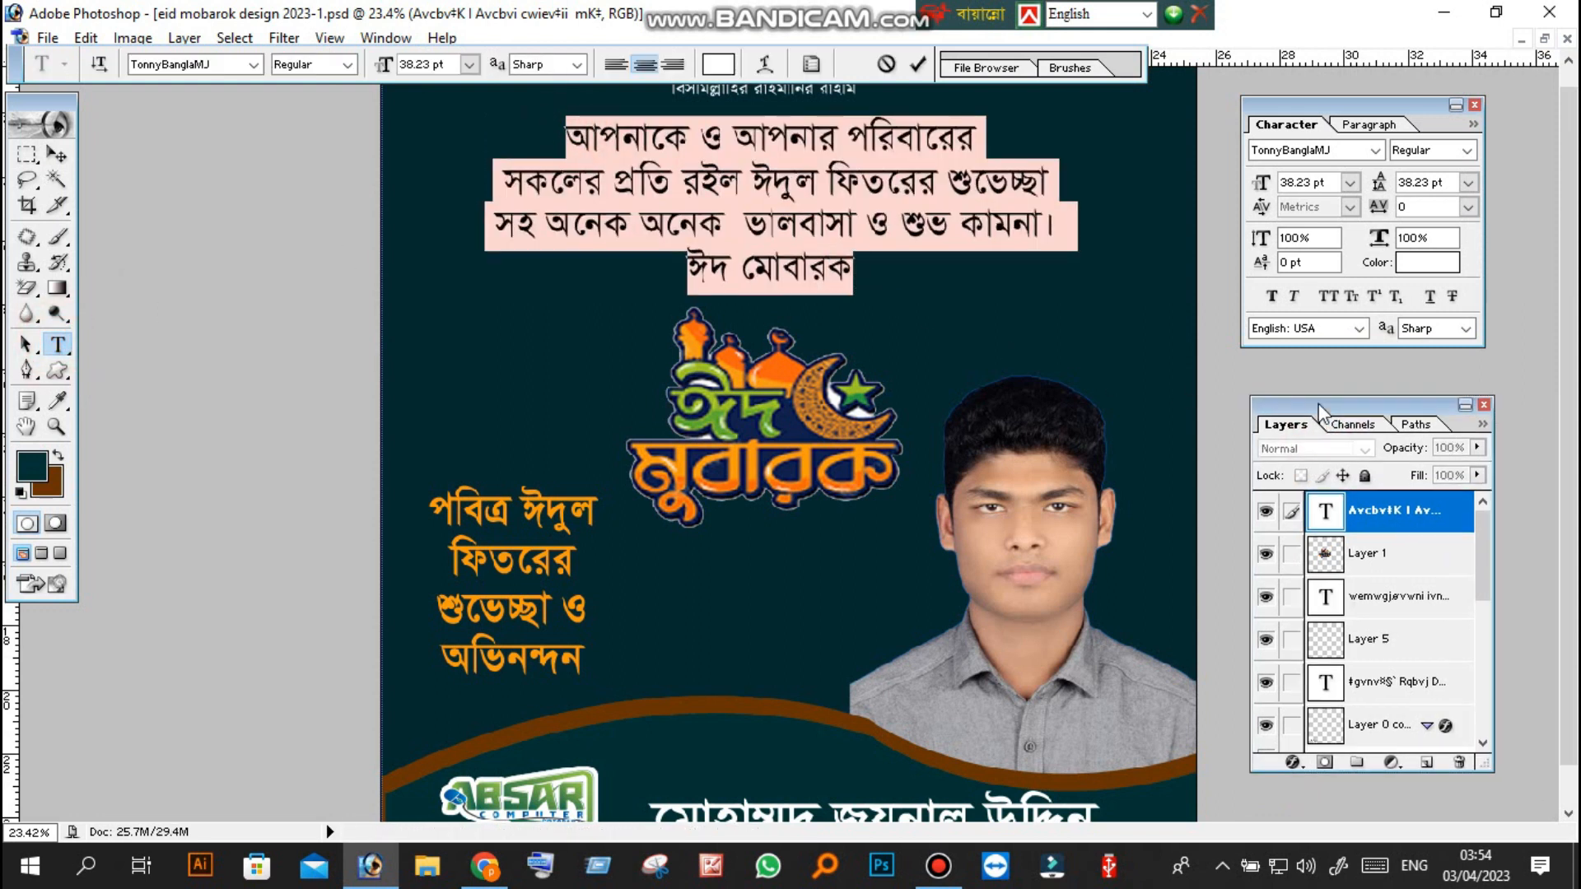
click(601, 150)
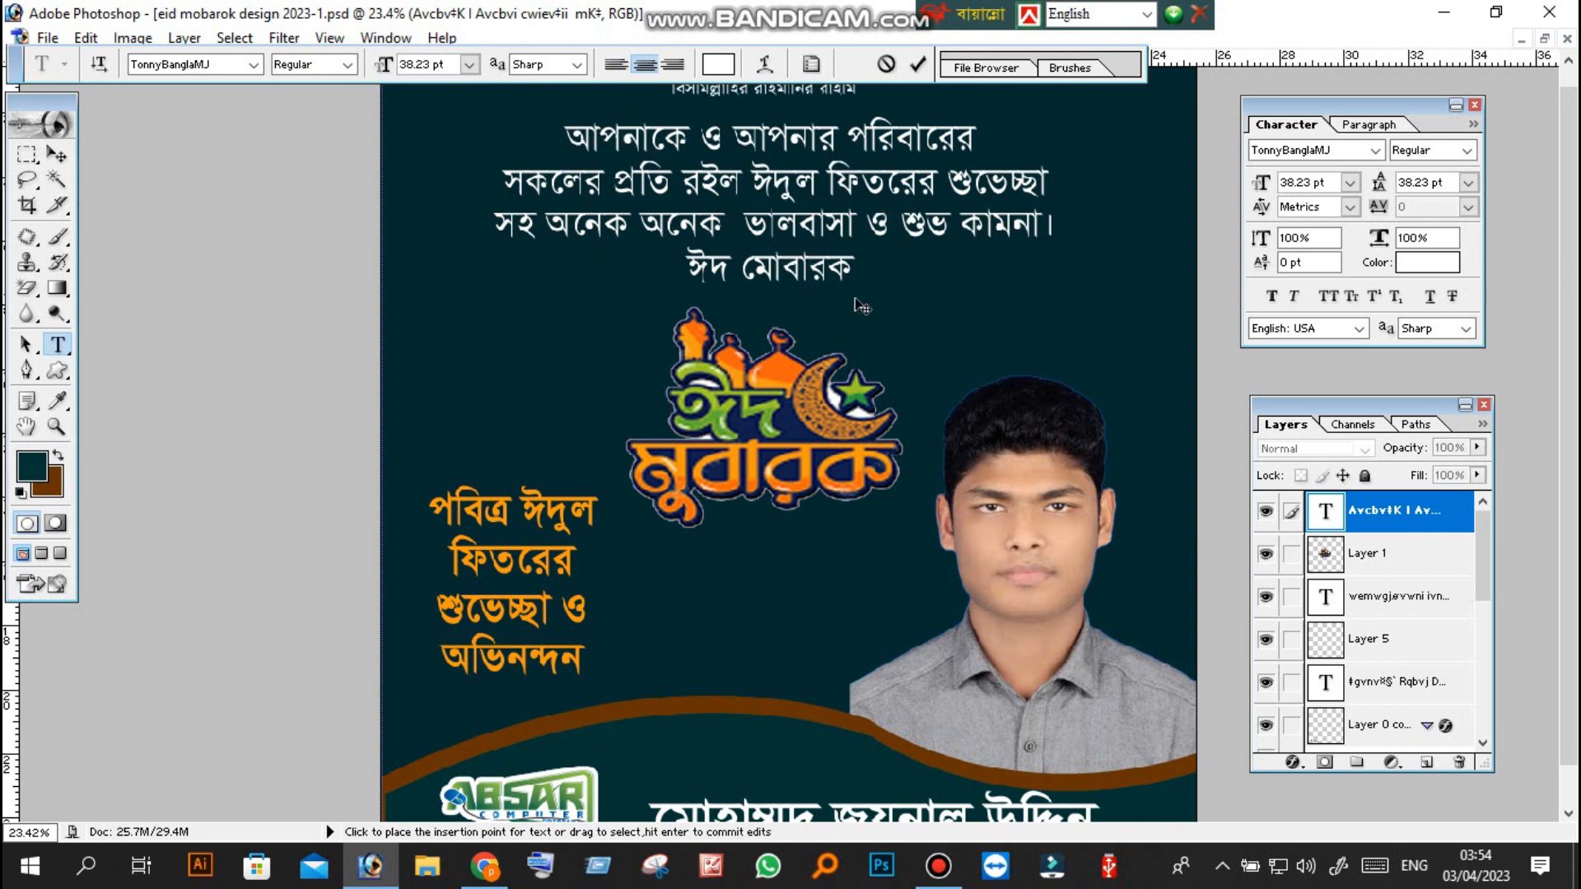
scroll(596, 499, down, 2)
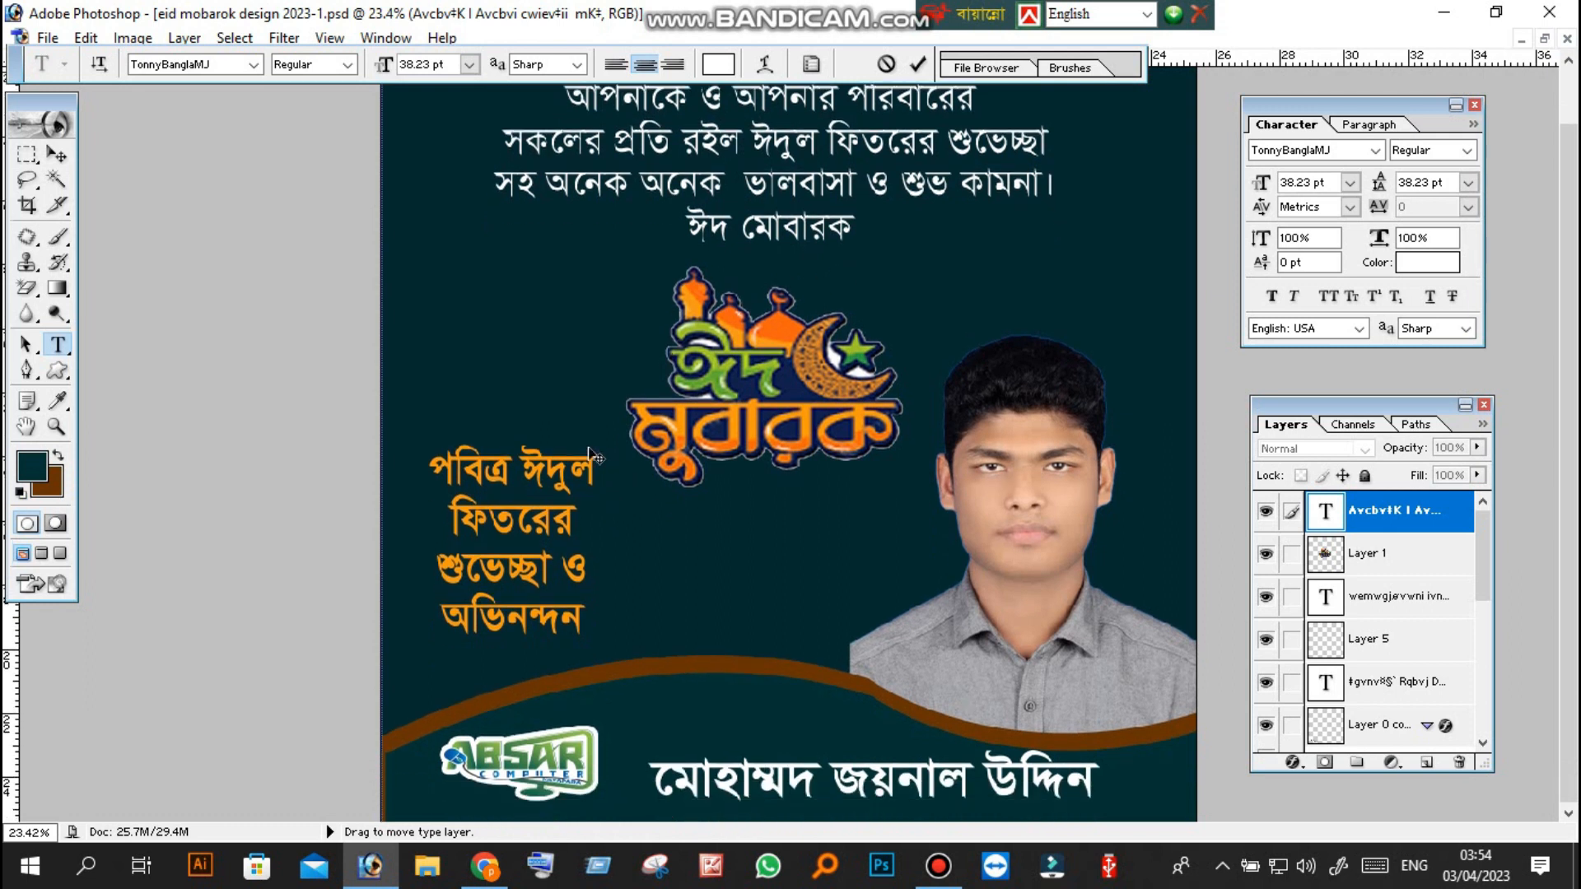
Leave text editing and nudge the Eid Mubarak lettering artwork very slightly right and down with the Move tool.
click(60, 155)
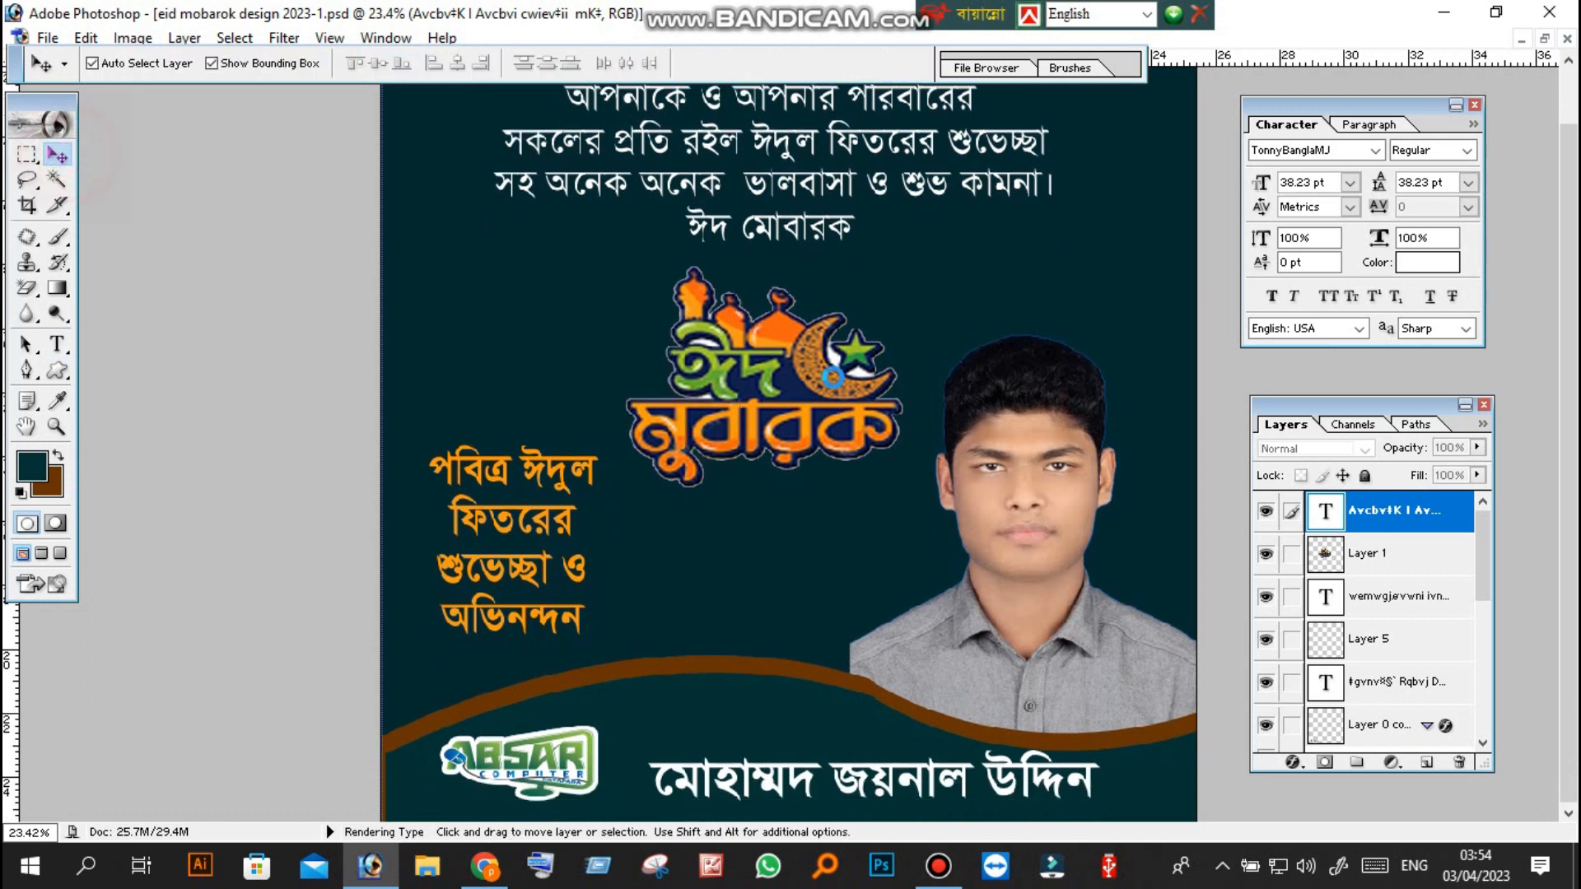
click(751, 383)
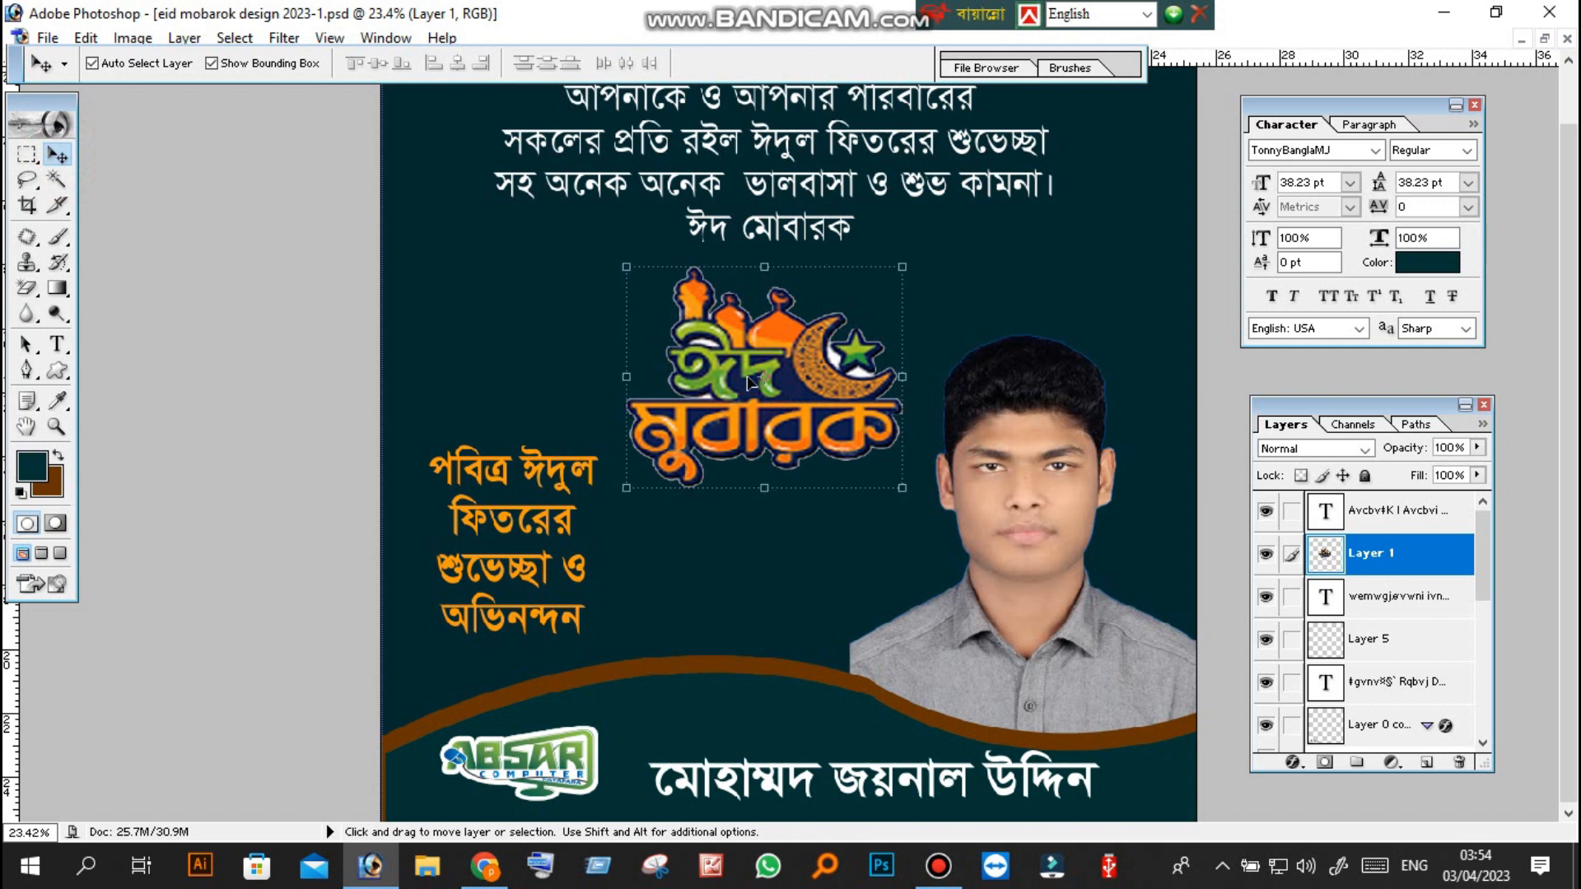
mouse_move(749, 390)
mouse_down()
mouse_move(780, 468)
mouse_move(751, 392)
mouse_up()
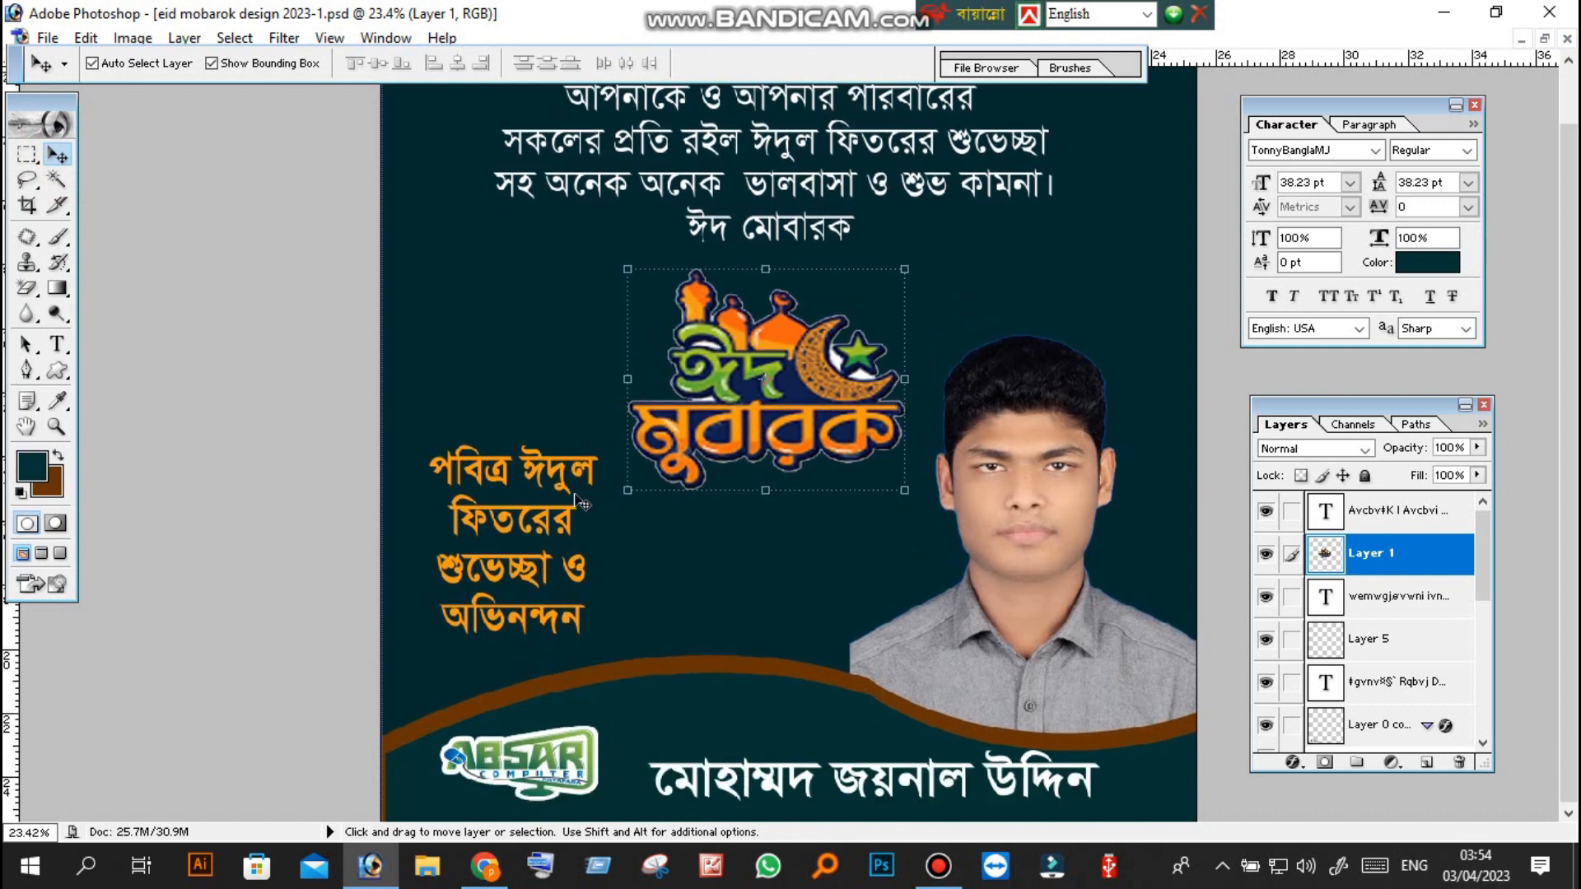
Select the orange greeting text and the portrait photo layer in turn, and toggle the photo layer's visibility off and on.
click(496, 486)
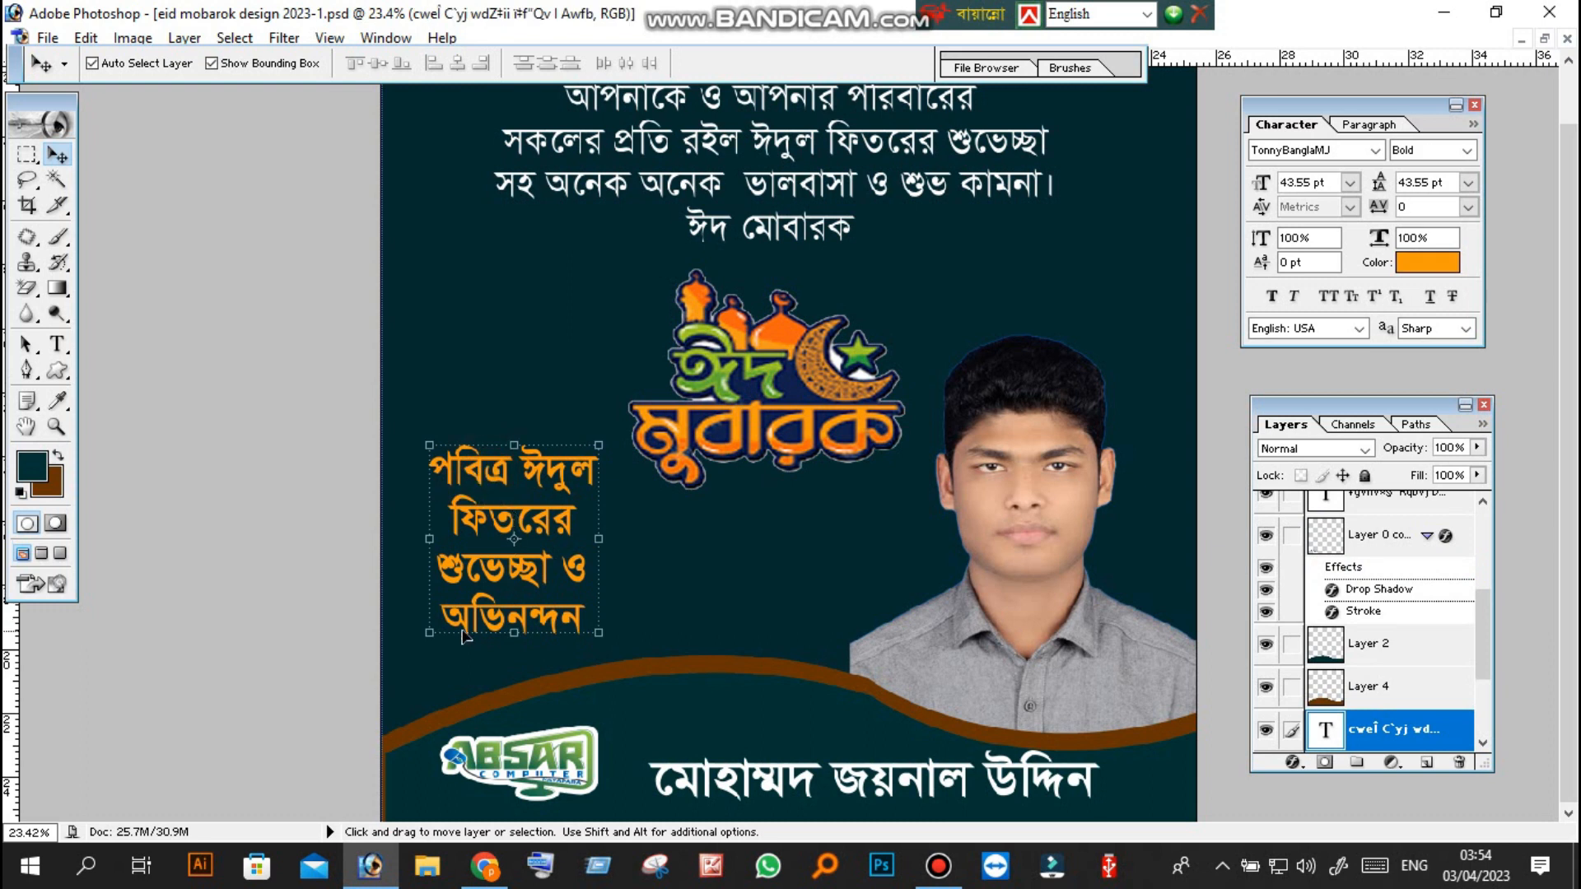
click(1060, 537)
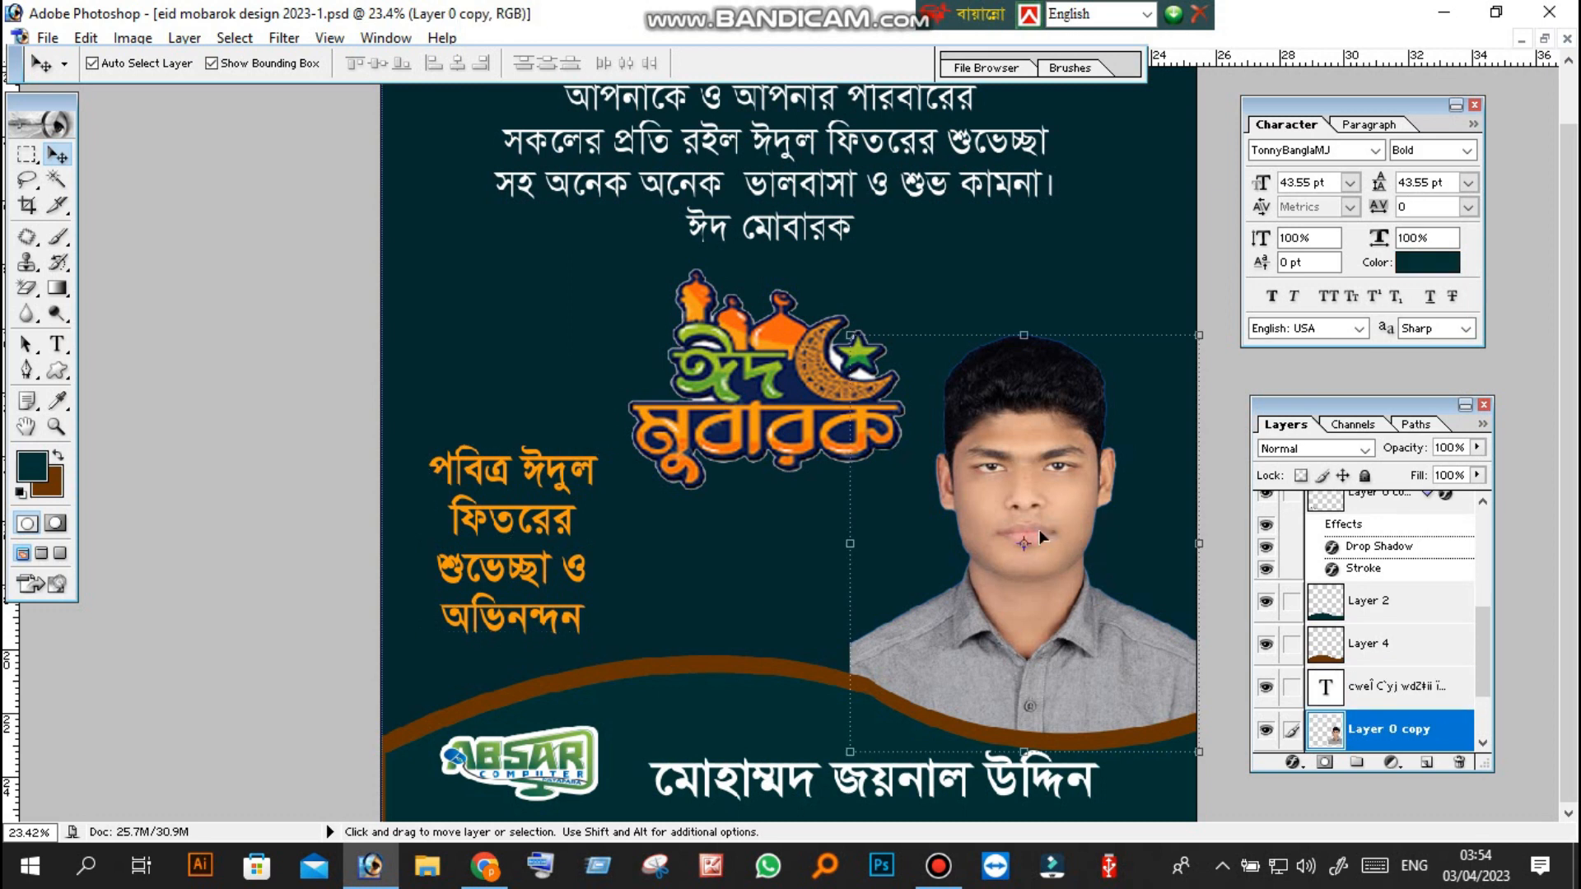
click(1267, 731)
click(1266, 730)
Try deleting the portrait photo layer "Layer 0 copy" and undo the deletion.
click(1460, 763)
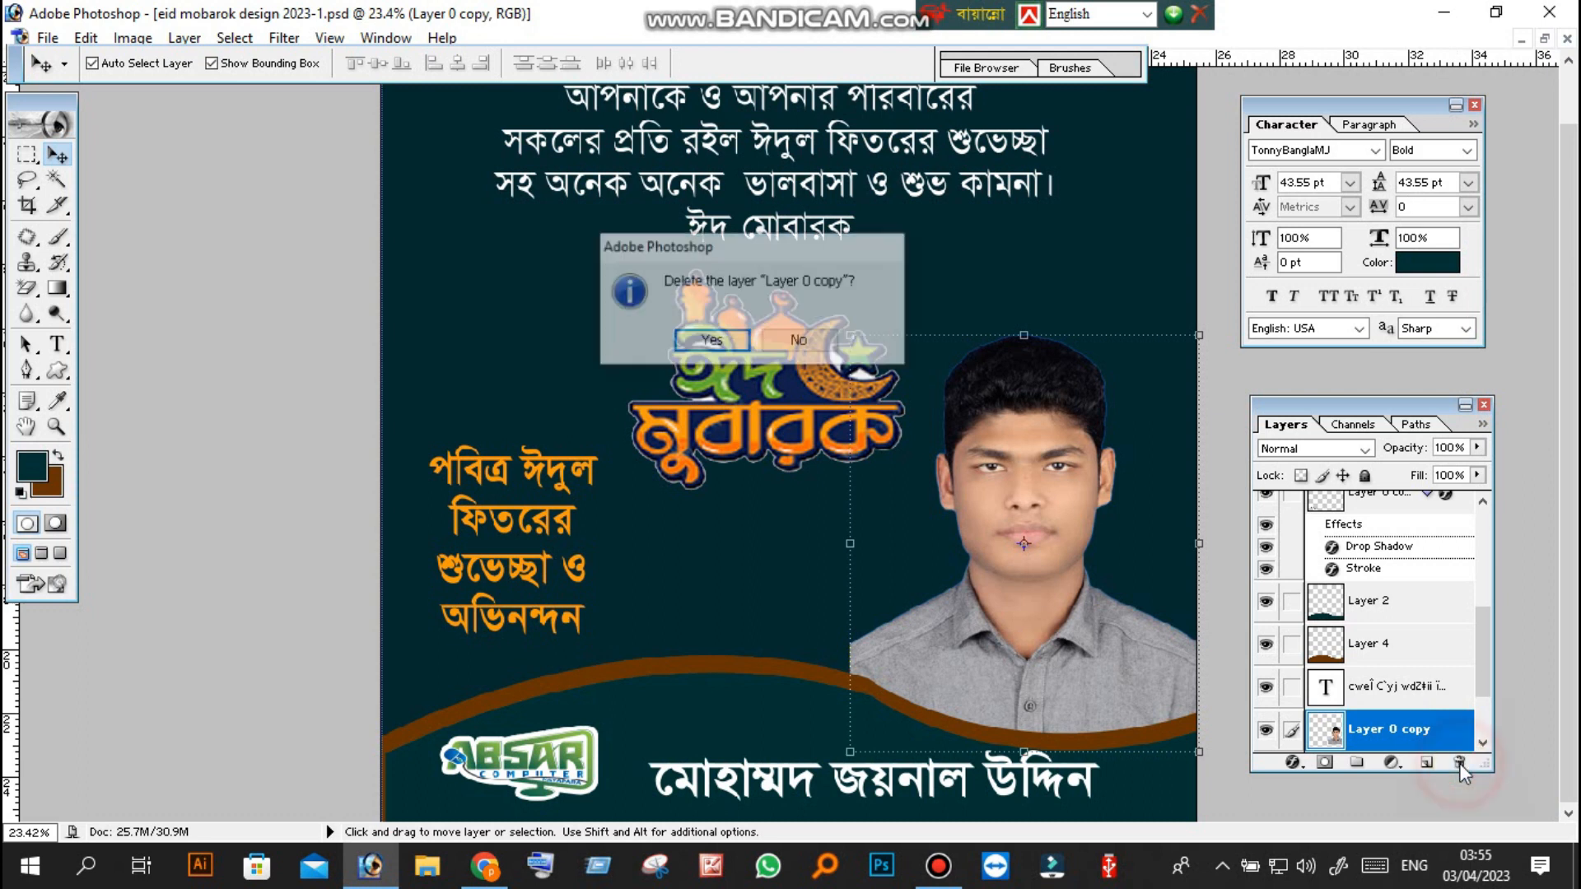
click(688, 345)
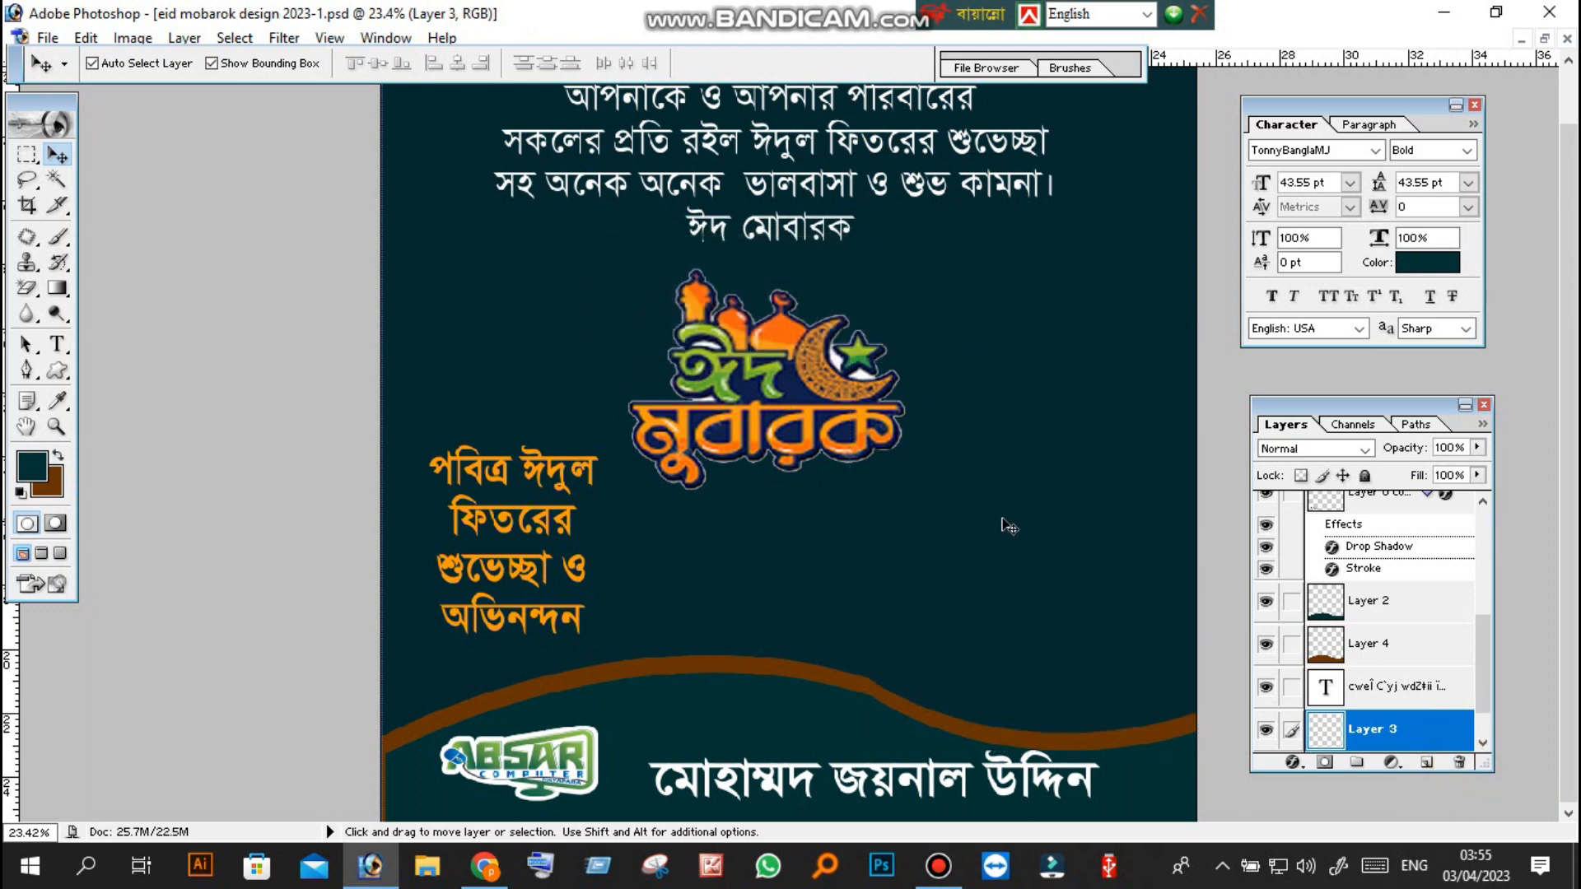
key(ctrl+z)
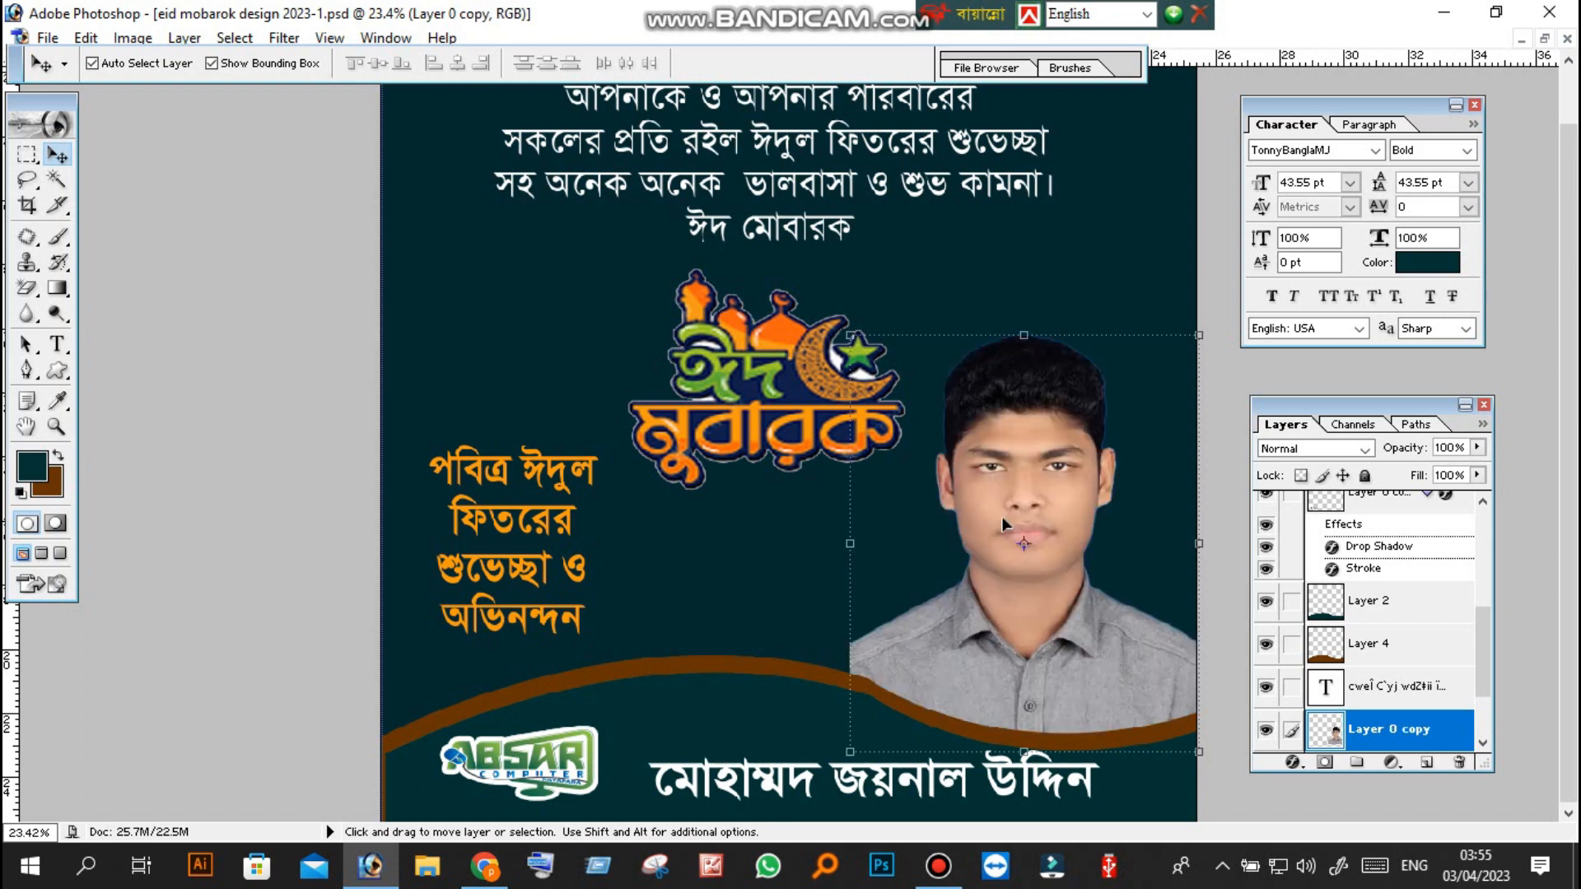
Nudge the ABSAR Computer logo very slightly right and down, and shift the white name line beside it slightly left and down.
click(544, 749)
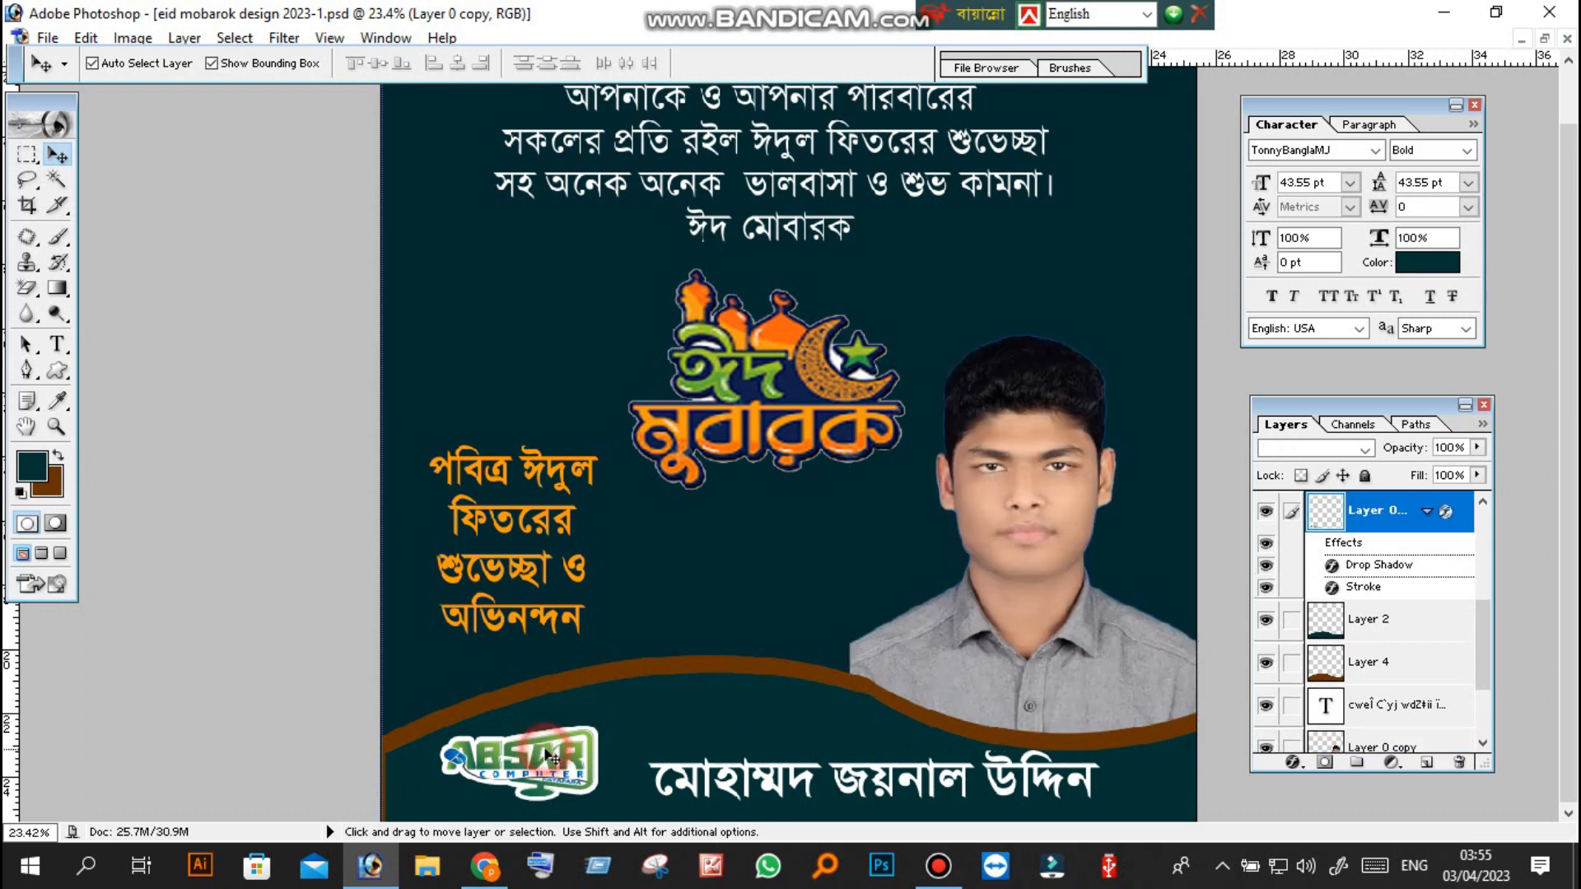
mouse_move(539, 764)
mouse_down()
mouse_move(573, 744)
mouse_move(541, 768)
mouse_up()
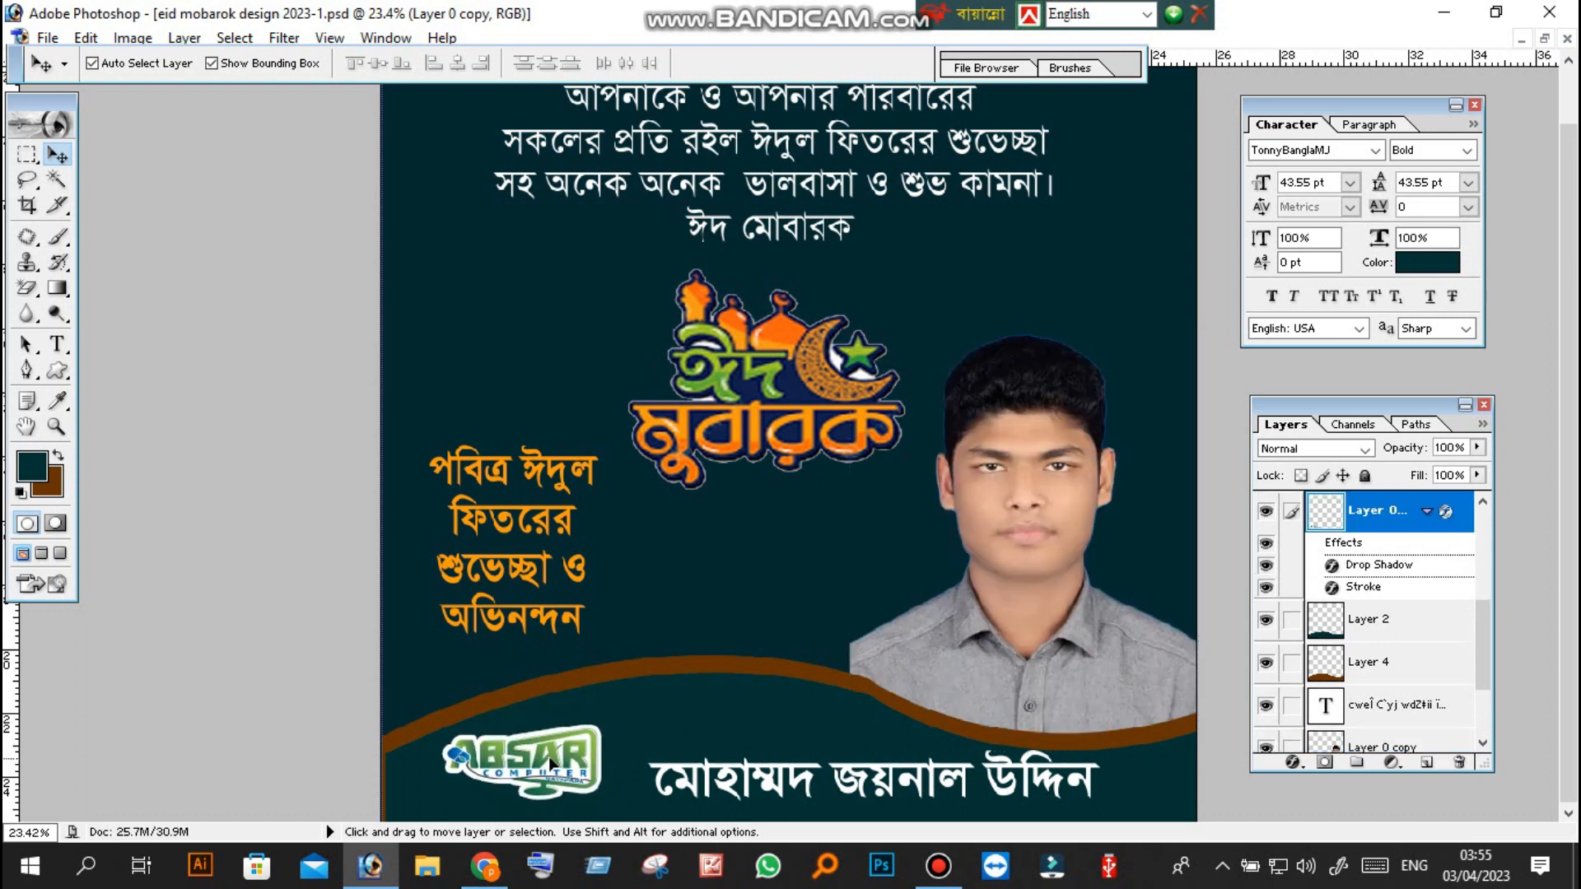
click(766, 787)
mouse_move(766, 788)
mouse_down()
mouse_move(786, 789)
mouse_move(749, 791)
mouse_up()
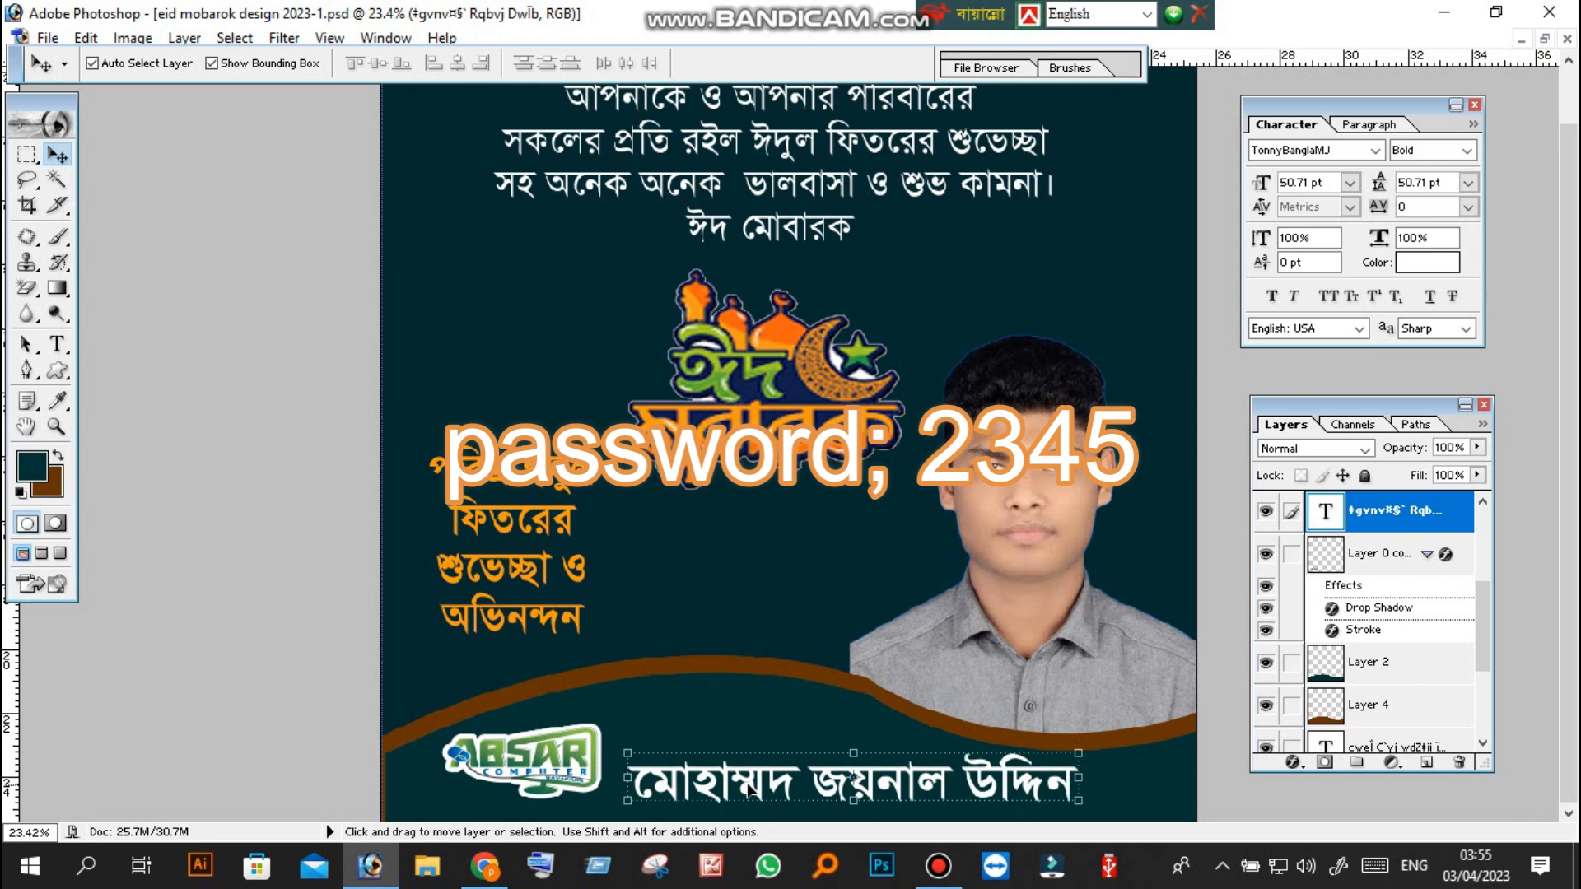
Examine the complete poster layout at a reduced zoom, with the Move tool active again.
scroll(747, 785, up, 3)
scroll(727, 749, down, 3)
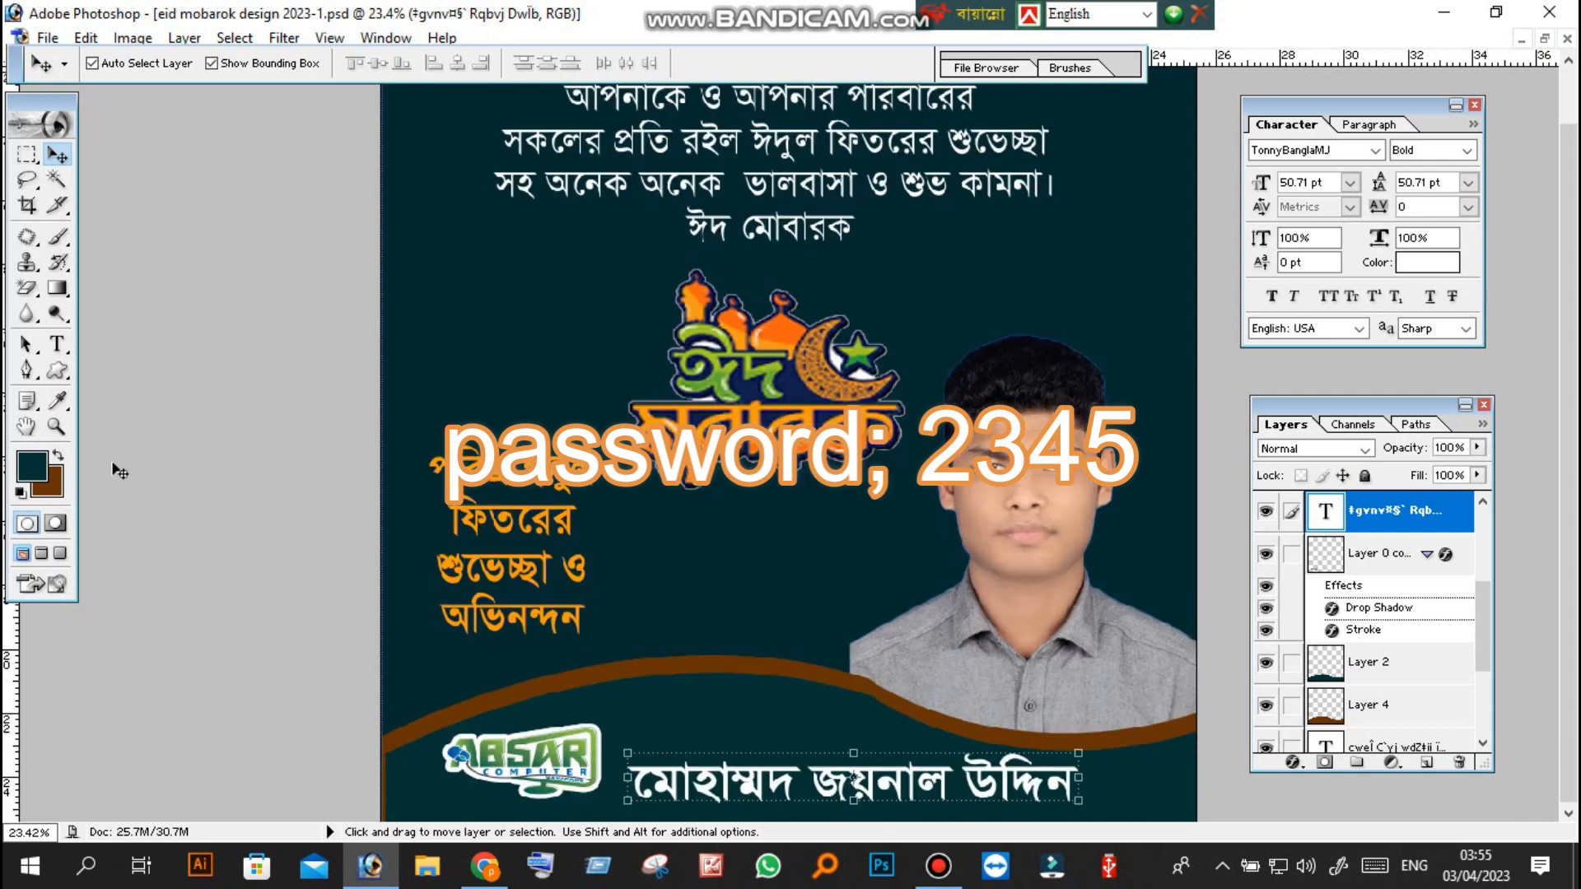
click(56, 426)
right_click(826, 482)
click(882, 501)
scroll(882, 501, down, 1)
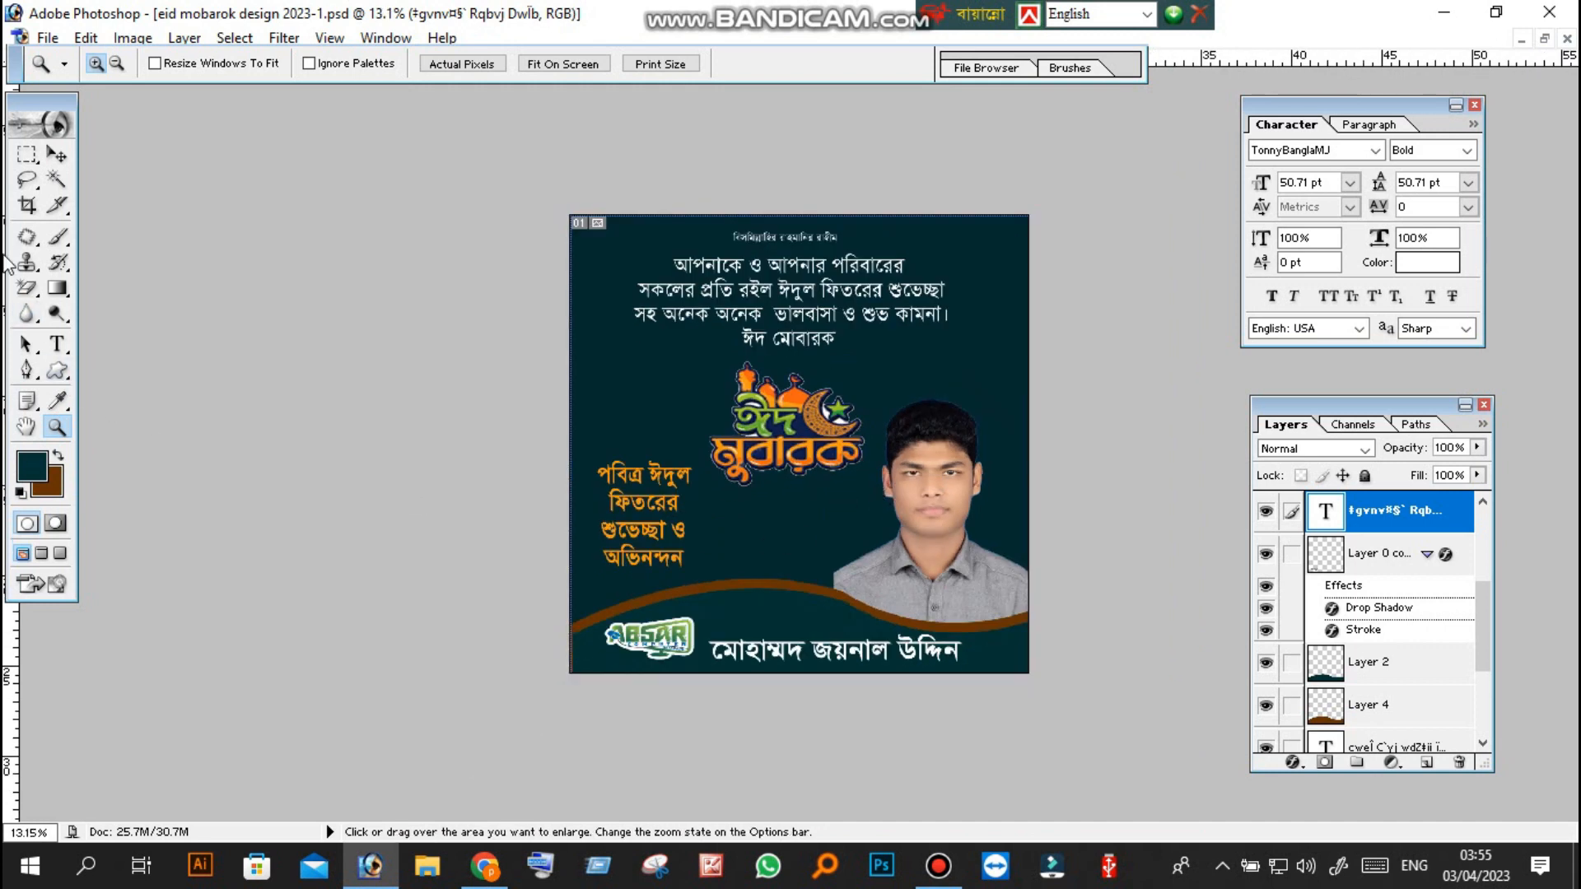
click(56, 155)
scroll(695, 406, down, 4)
scroll(705, 414, up, 3)
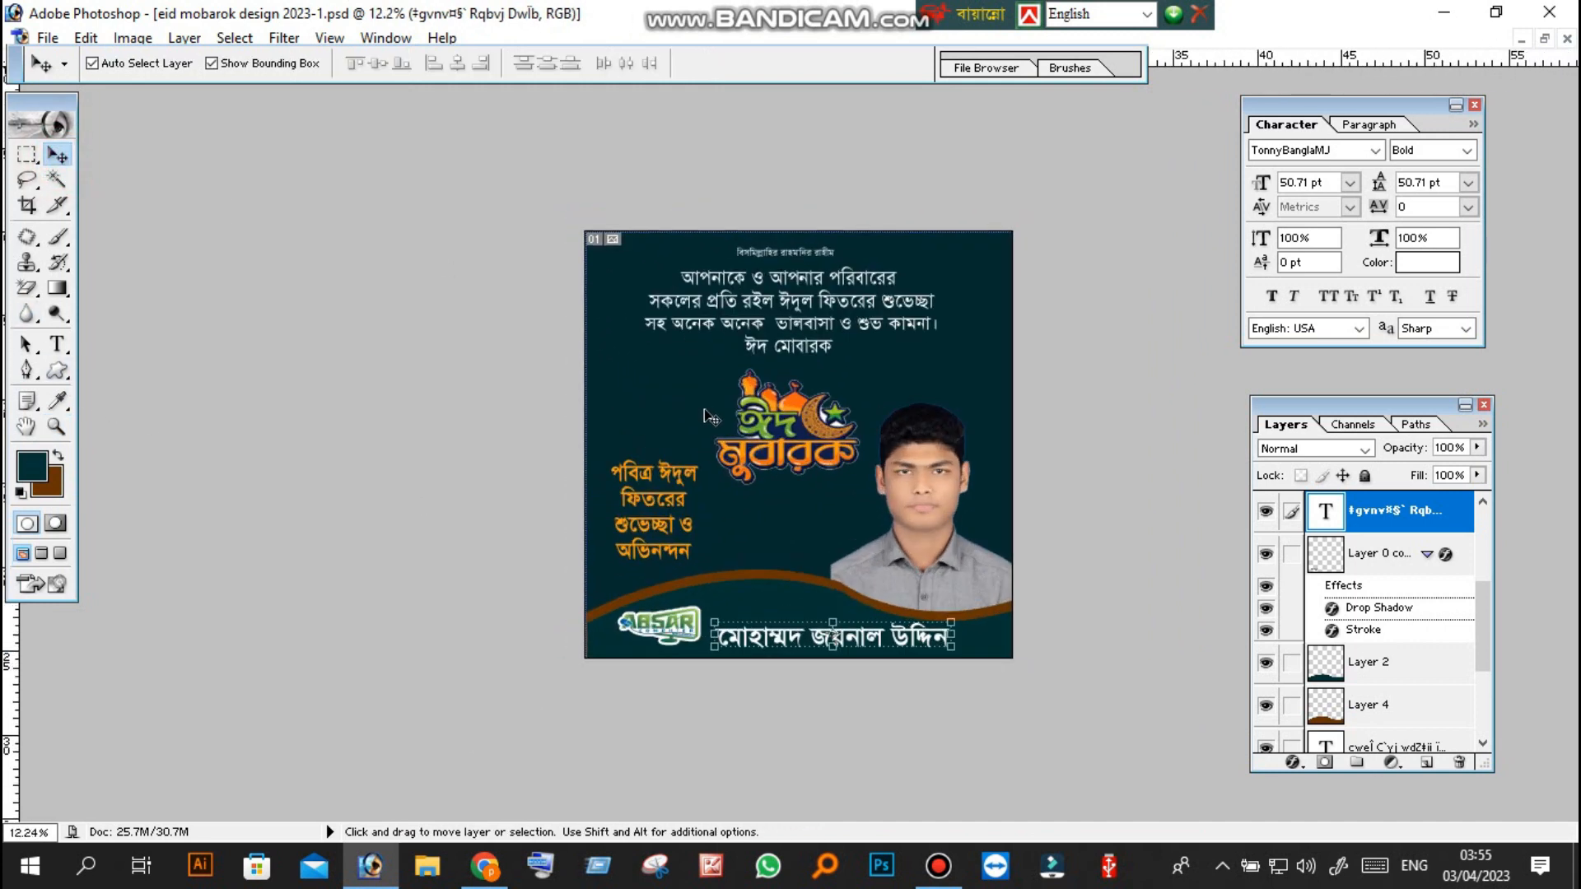
scroll(705, 416, up, 1)
scroll(713, 422, down, 3)
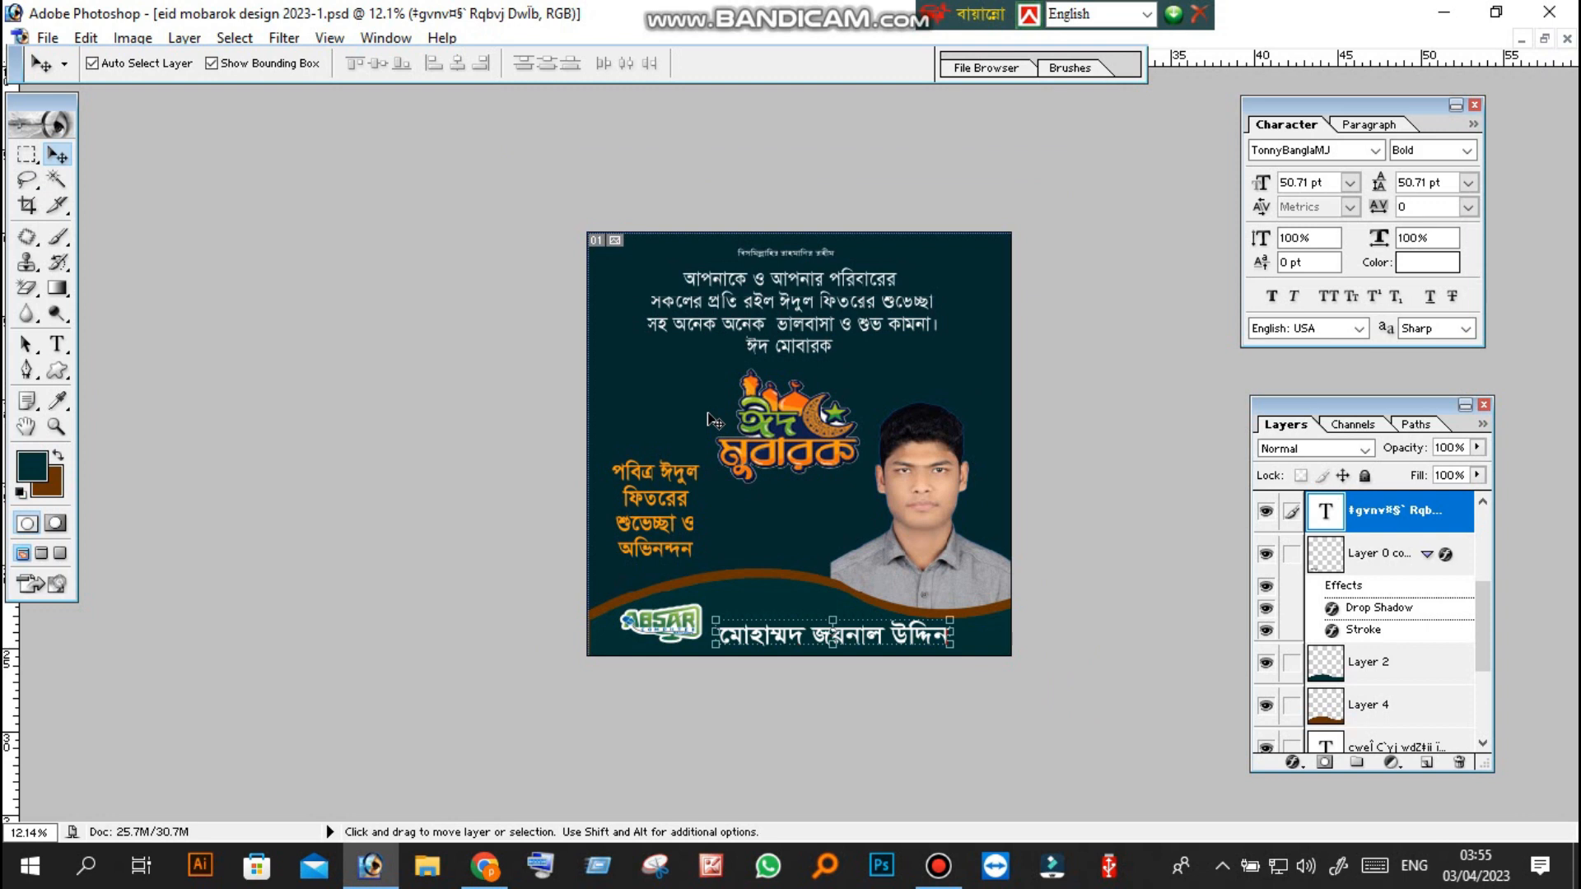
scroll(758, 424, up, 3)
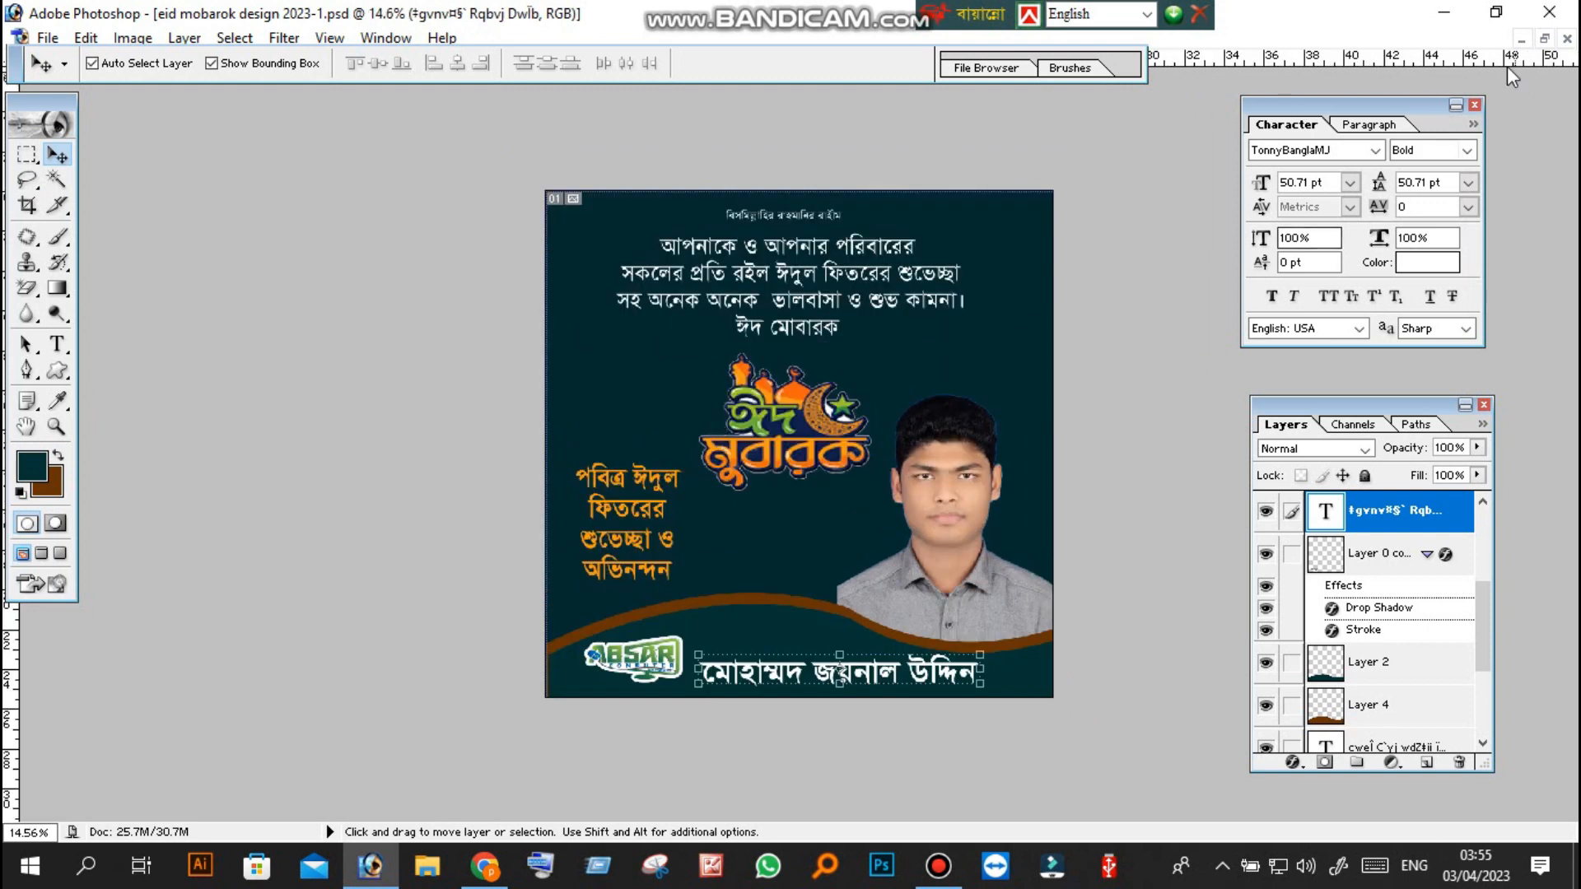
Restore the poster document to a floating window and move it toward the middle of the workspace.
click(1545, 39)
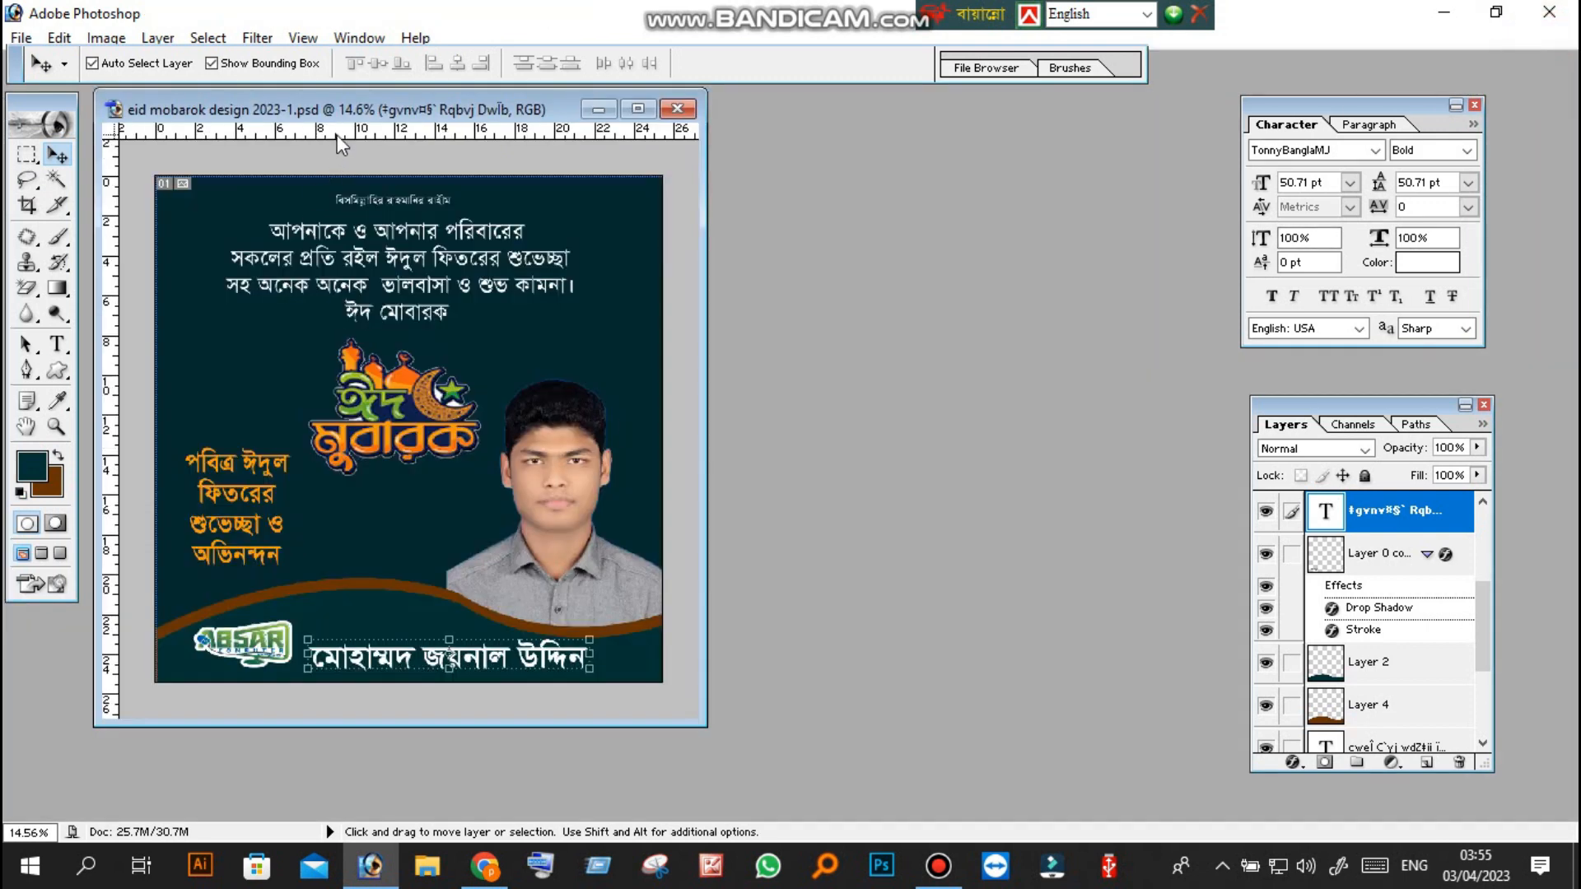
drag(341, 100, 513, 128)
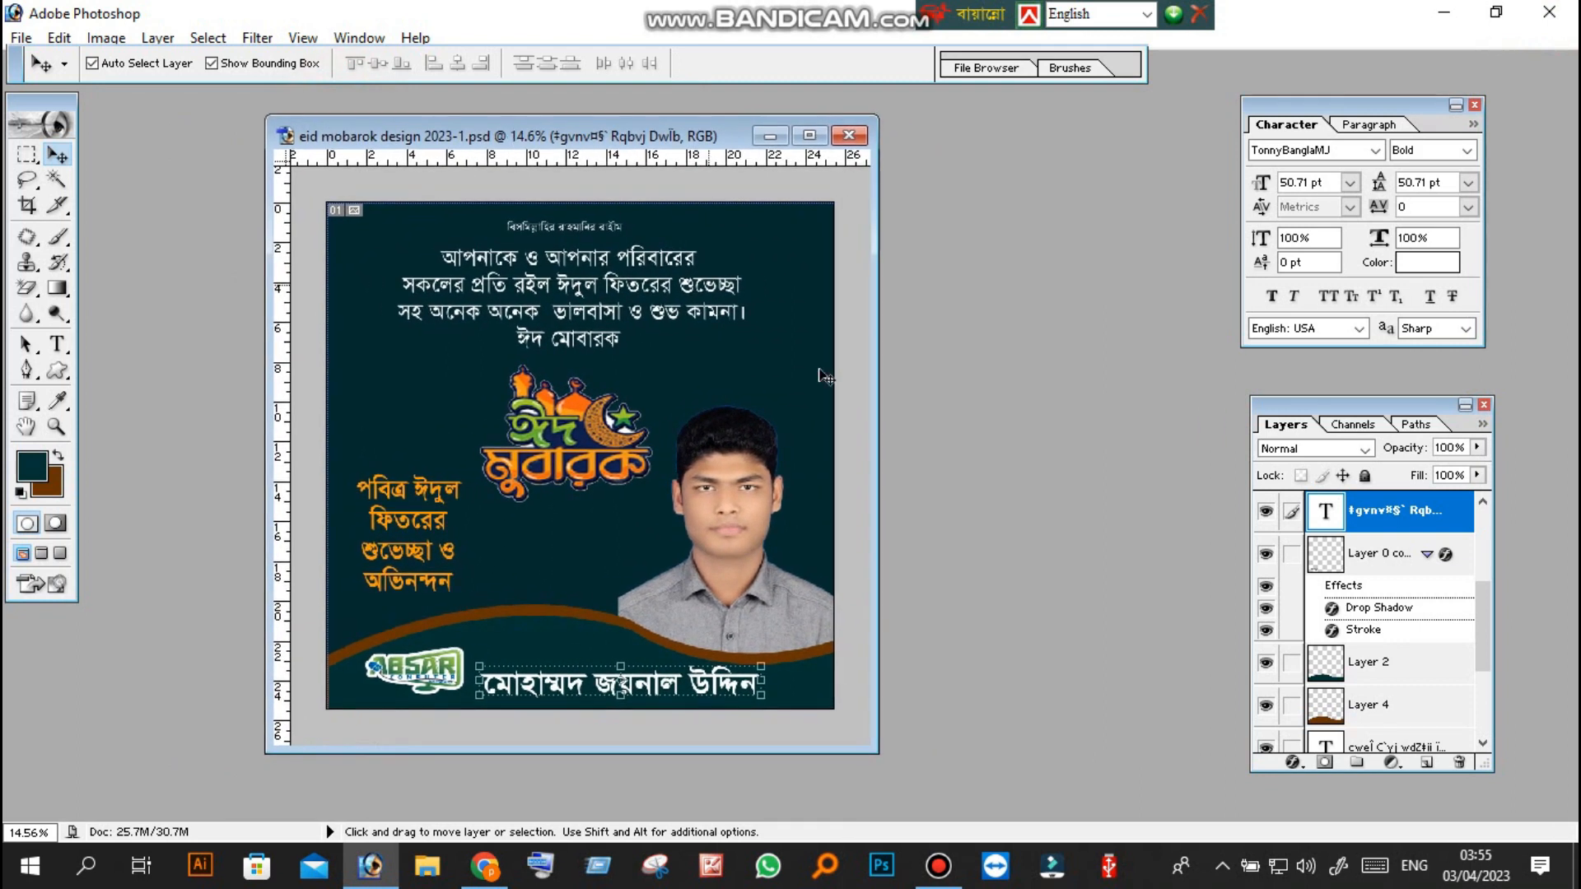